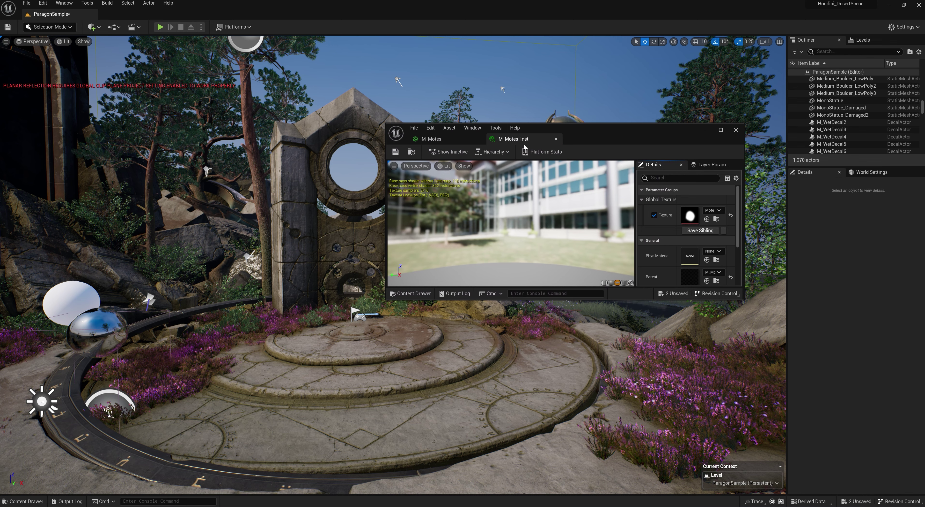
Close the M_Motes and M_Motes_Inst material editors and open the VFX/Motes/ParticlesSystem content folder.
middle_click(517, 140)
middle_click(446, 140)
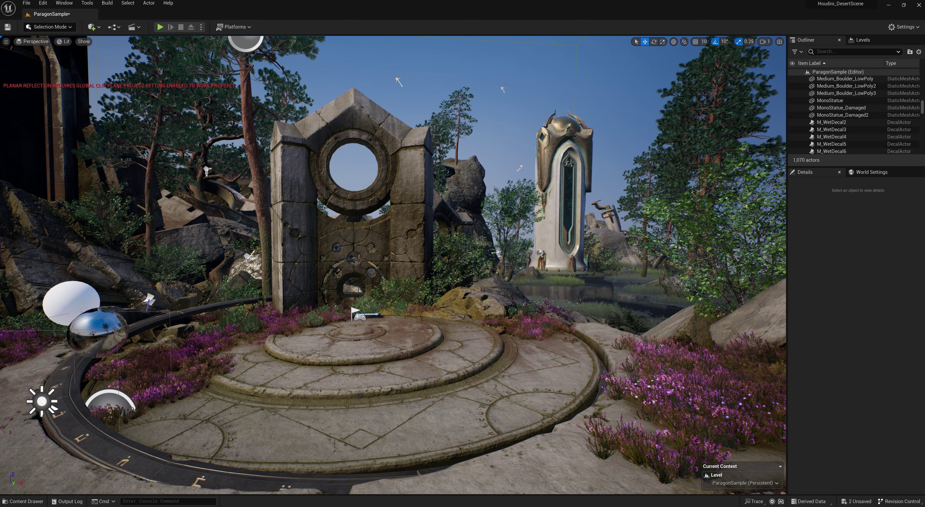
click(34, 501)
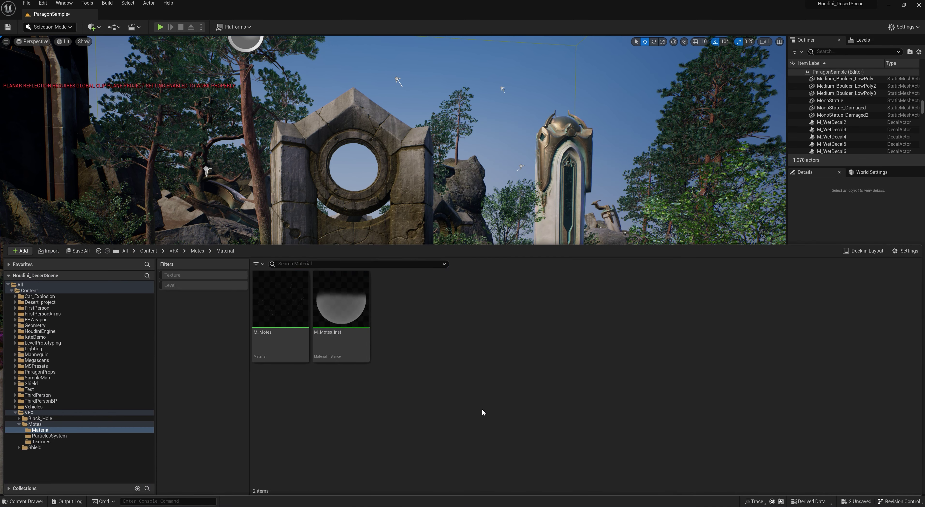
click(49, 435)
Create a Niagara System in the ParticlesSystem folder, adding the Empty template as its emitter.
right_click(322, 355)
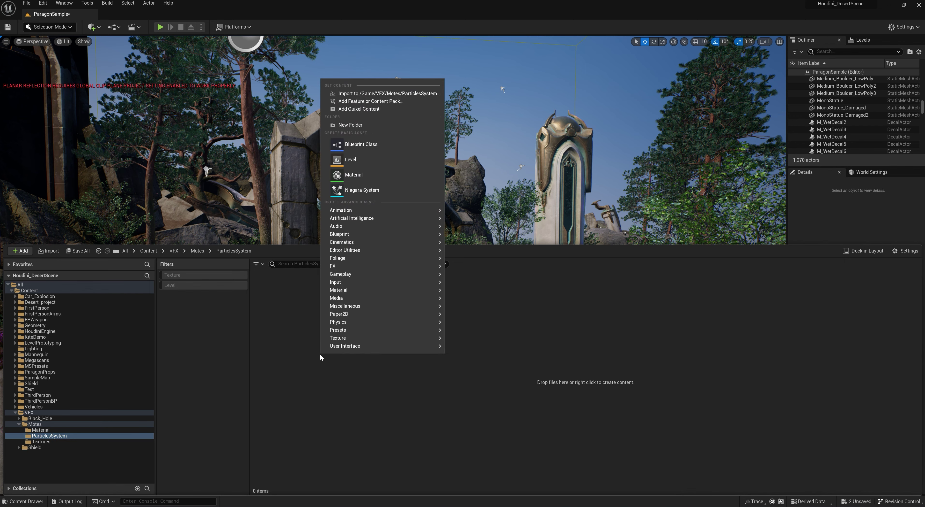
click(387, 189)
click(461, 384)
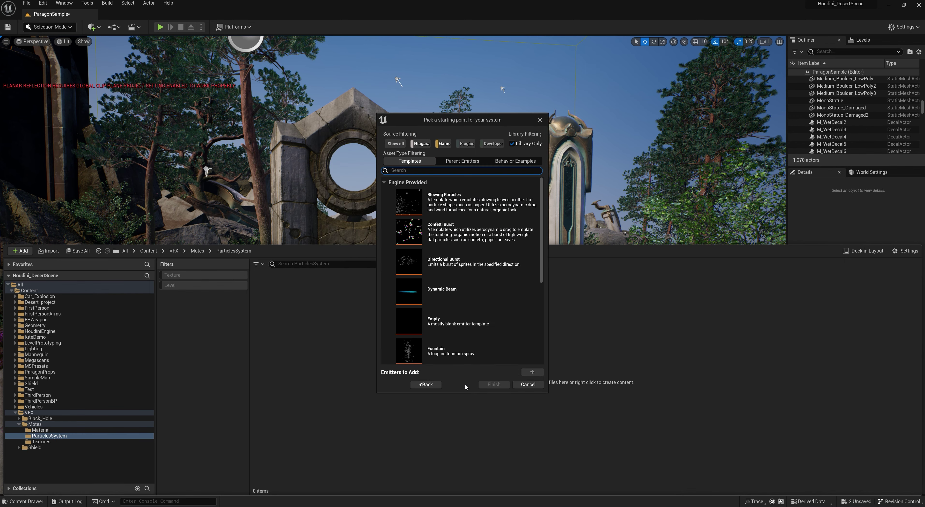
click(454, 321)
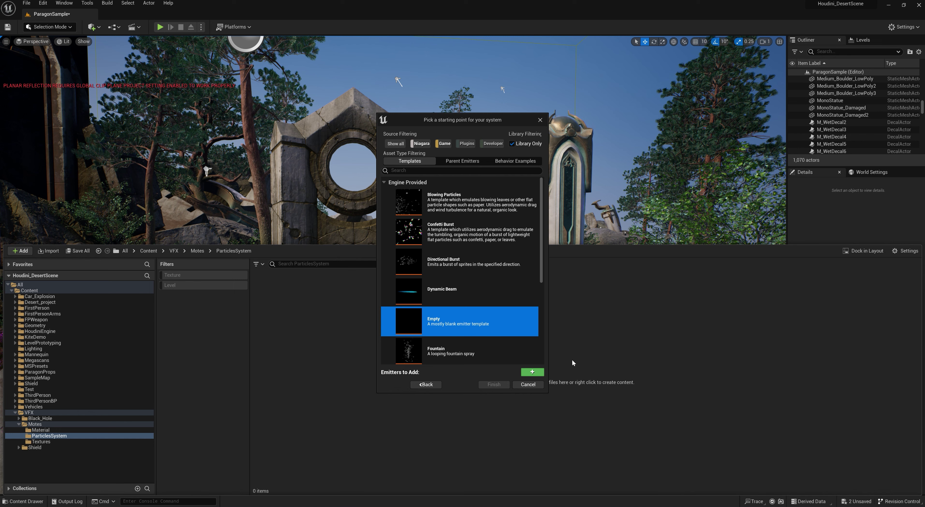
click(532, 371)
click(496, 384)
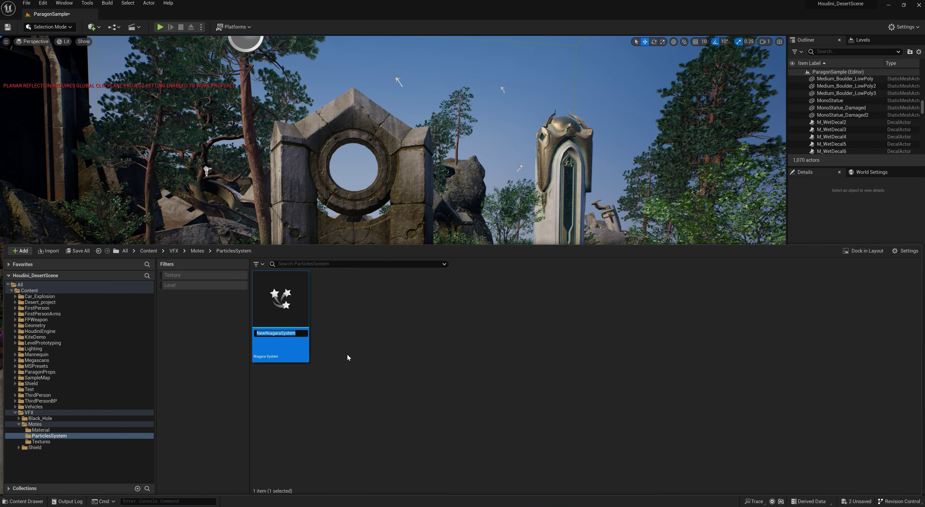
Name the new Niagara system NS_Motes and open it for editing.
text(NS)_)
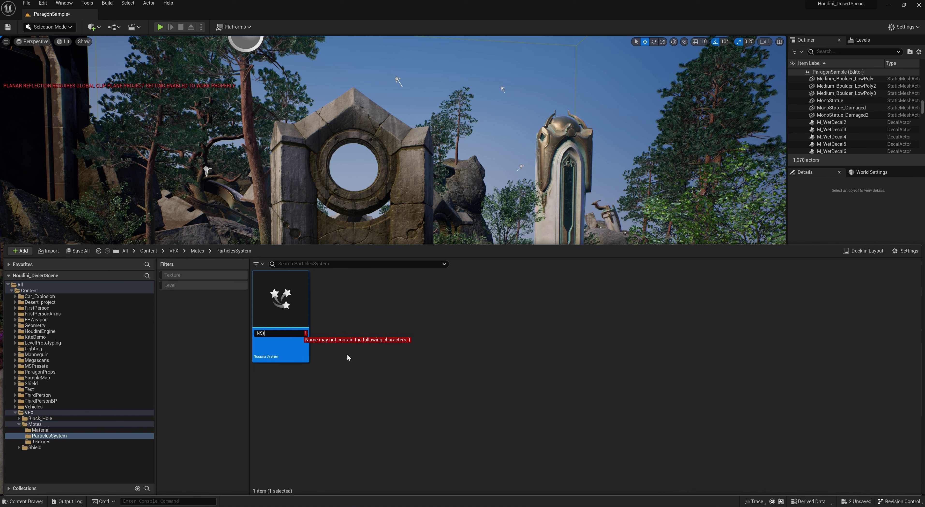
key(BackSpace)
key(BackSpace)
text(_)
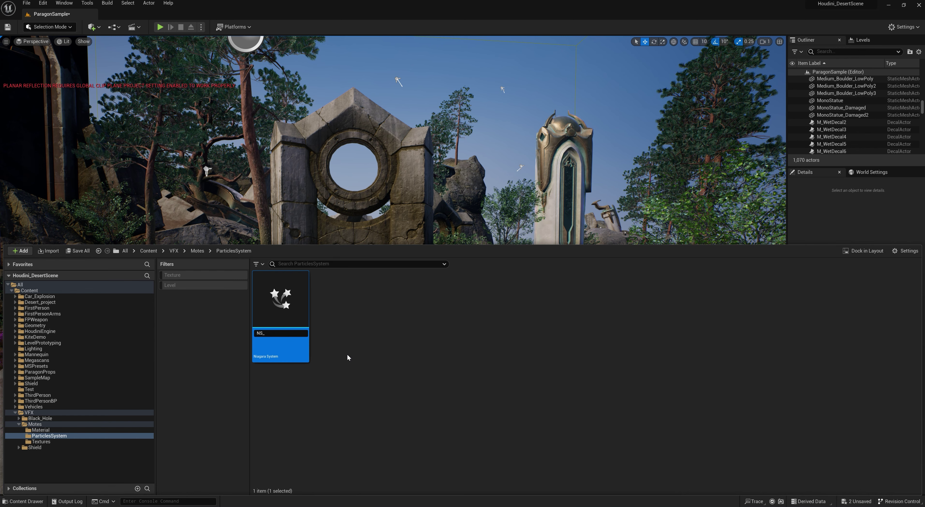
text(Motes)
key(Return)
key(Return)
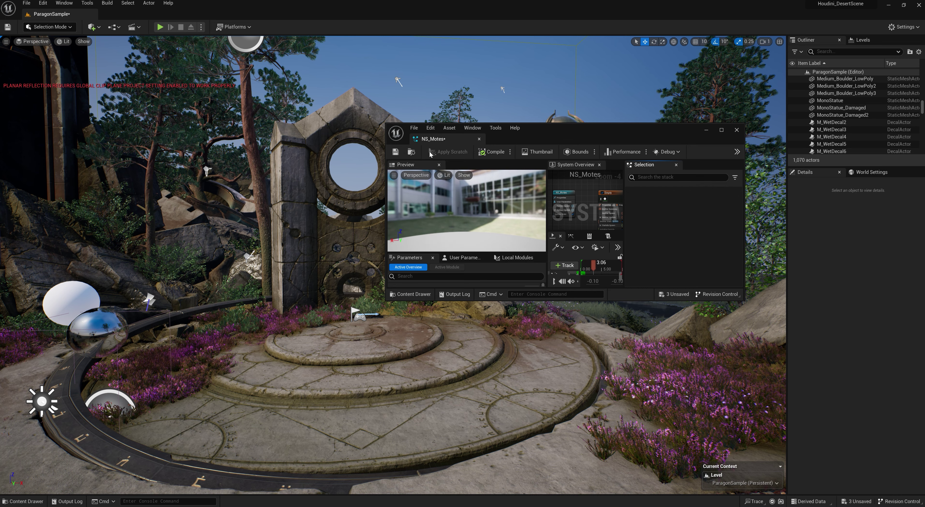
Locate the NS_Motes asset and place an instance of it in the level at the round stone arch.
click(412, 151)
drag(526, 264, 354, 229)
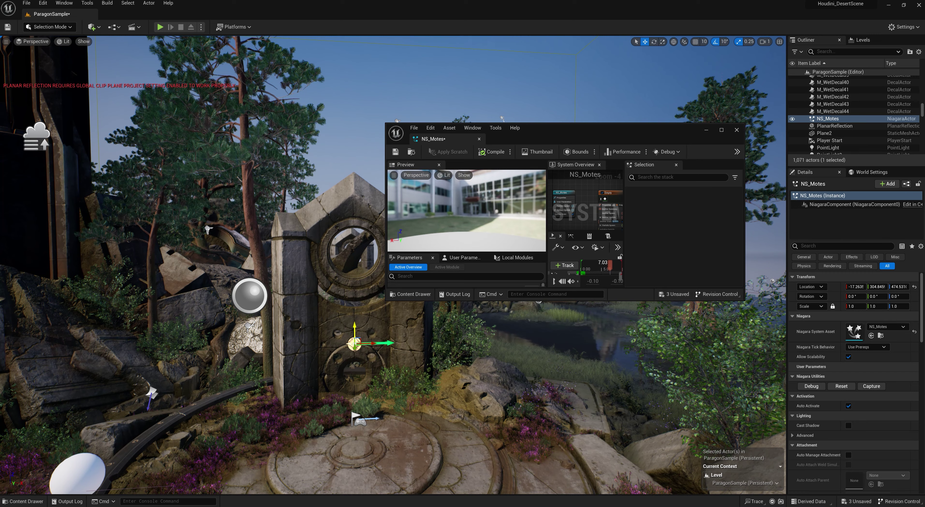
drag(595, 133, 684, 229)
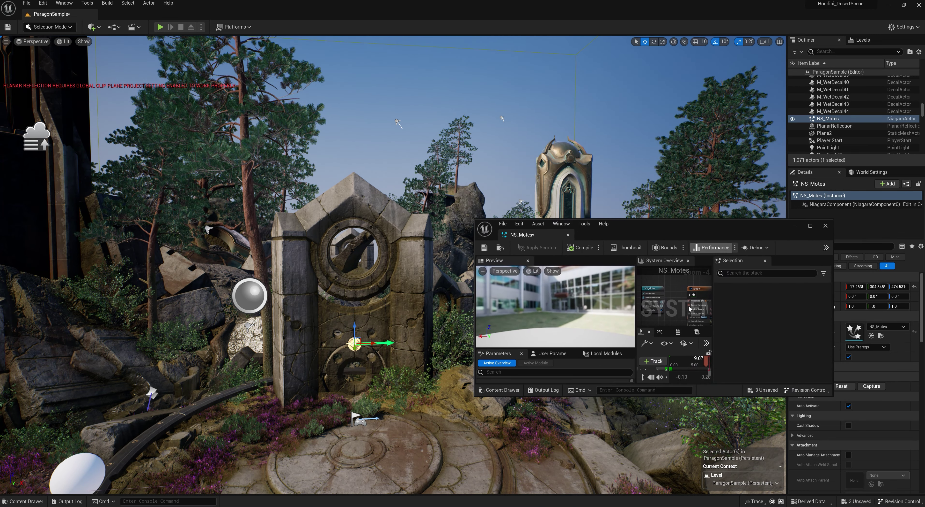
Assign the M_Motes material to the Empty emitter's Sprite Renderer.
double_click(651, 221)
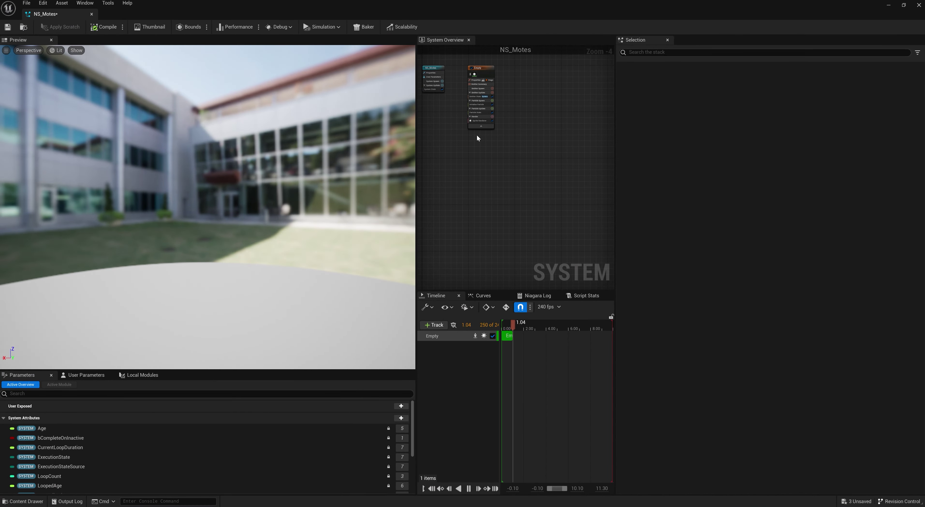
scroll(478, 138, up, 4)
click(491, 205)
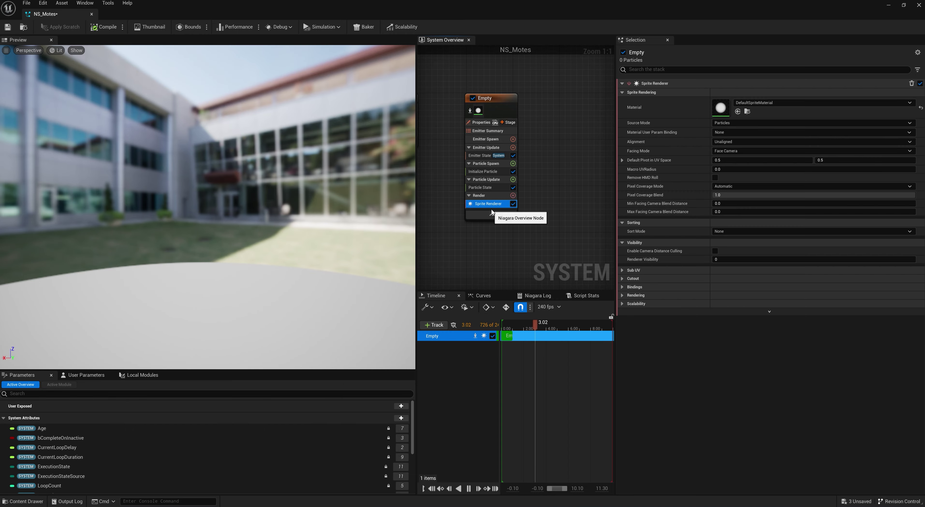
click(758, 105)
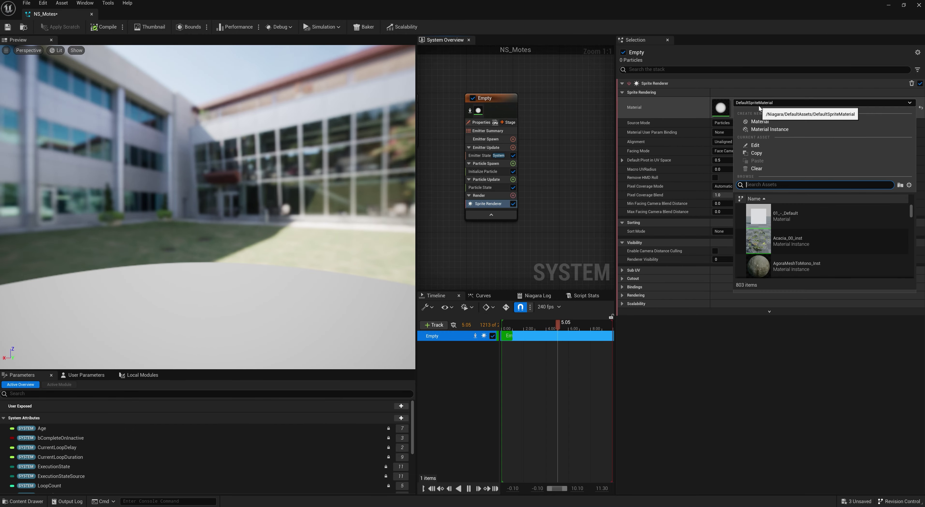
text(mote)
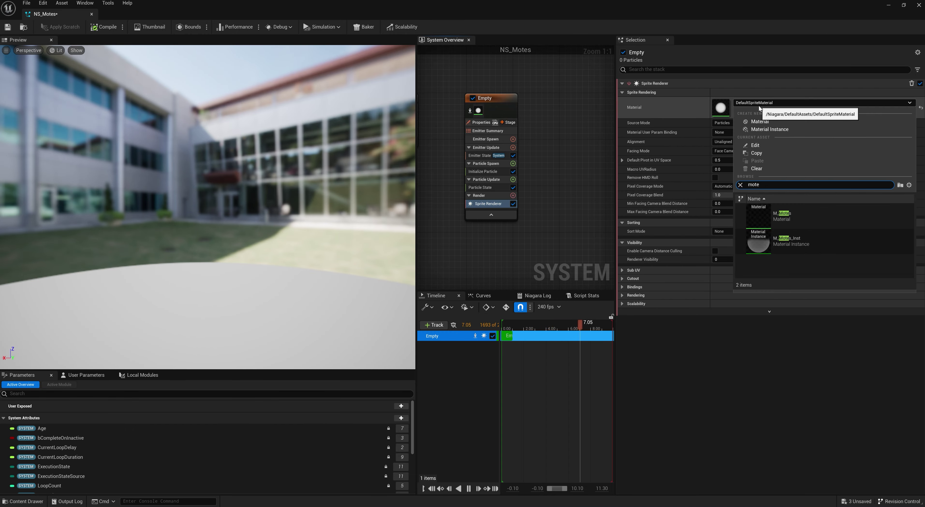
click(796, 221)
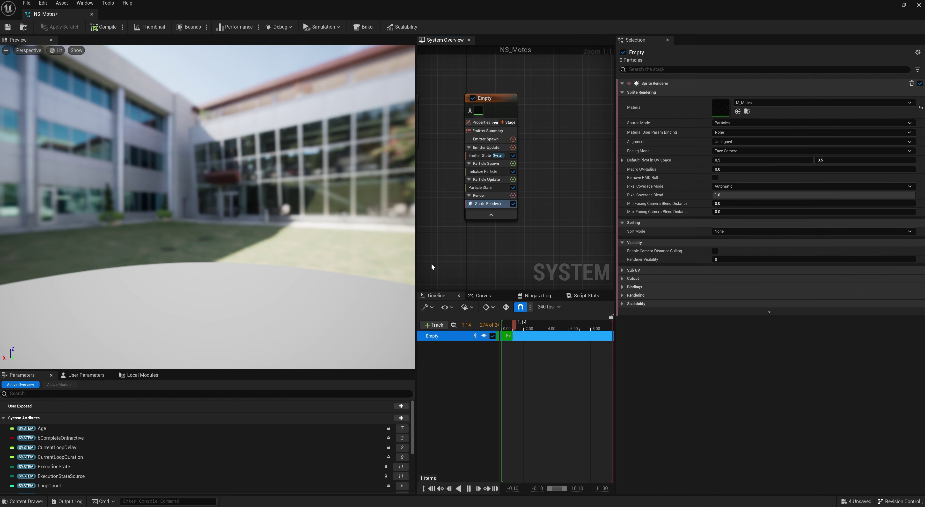
Add a Spawn Burst Instantaneous module to Emitter Update and set its Spawn Count to 5.
click(513, 148)
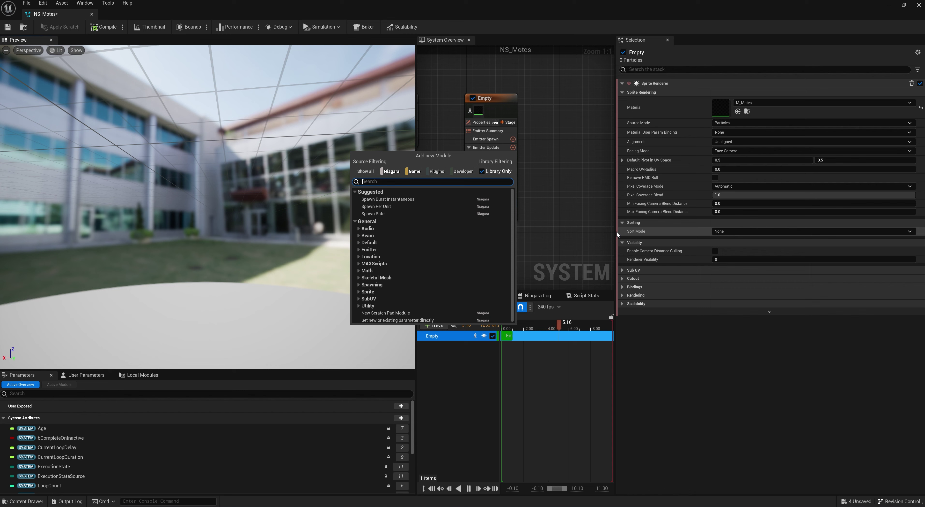
text(burs)
key(Return)
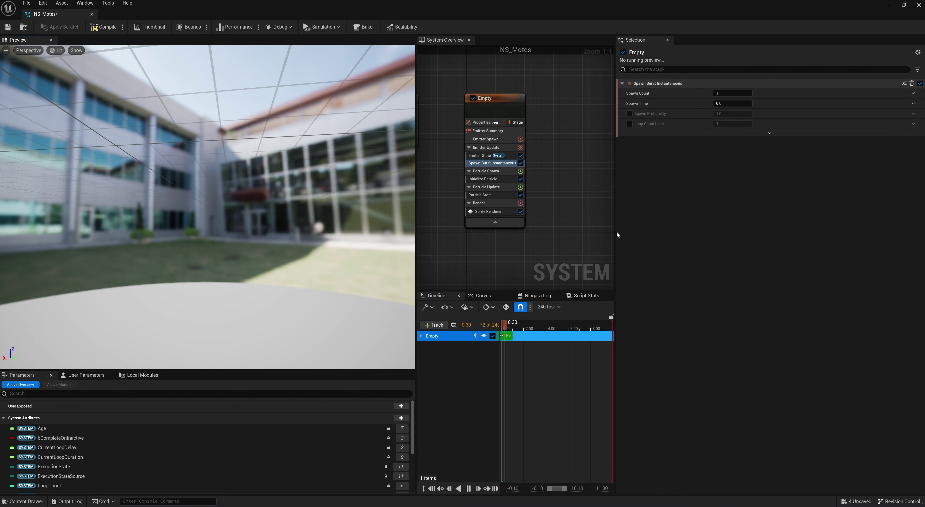
click(726, 93)
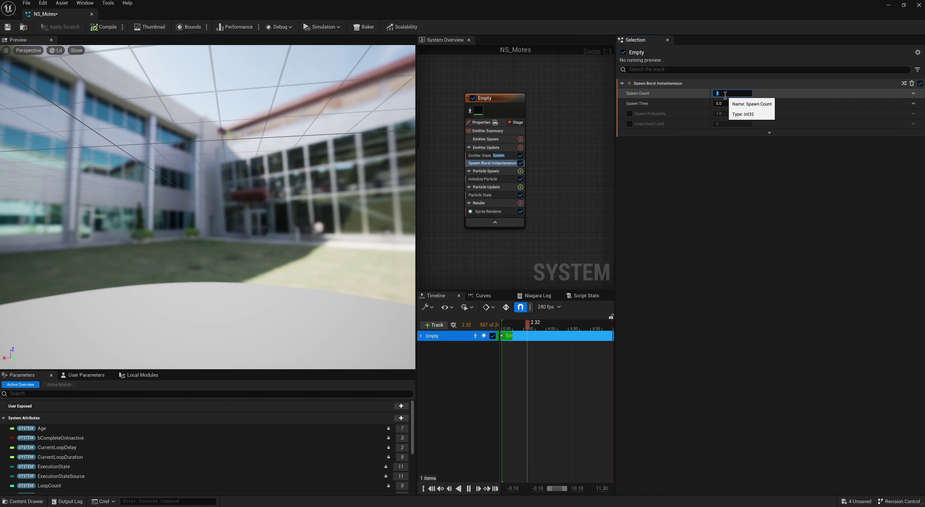
text(5)
key(Return)
Examine the spawned particles in the system preview and around the placed NS_Motes actor in the level.
mouse_move(281, 237)
mouse_down()
mouse_move(274, 262)
mouse_move(302, 273)
mouse_move(284, 248)
mouse_up()
scroll(285, 248, down, 1)
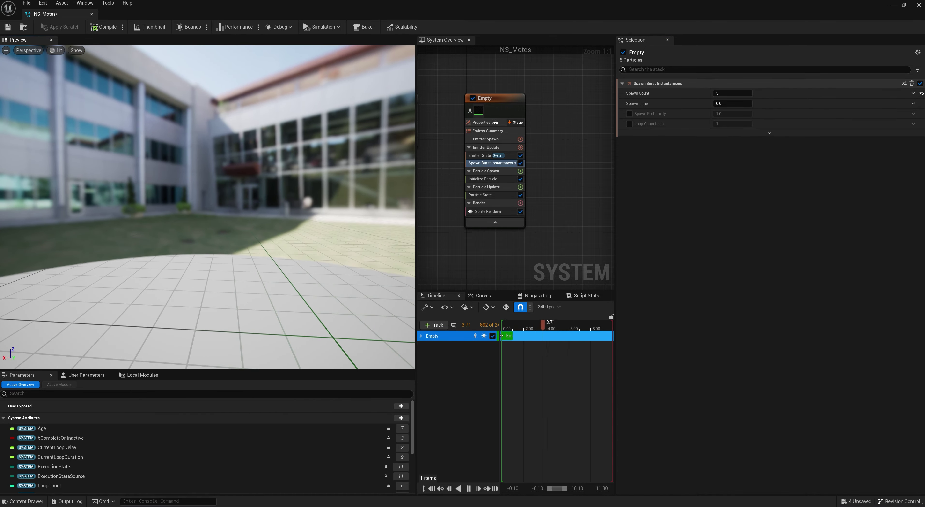
drag(463, 14, 723, 277)
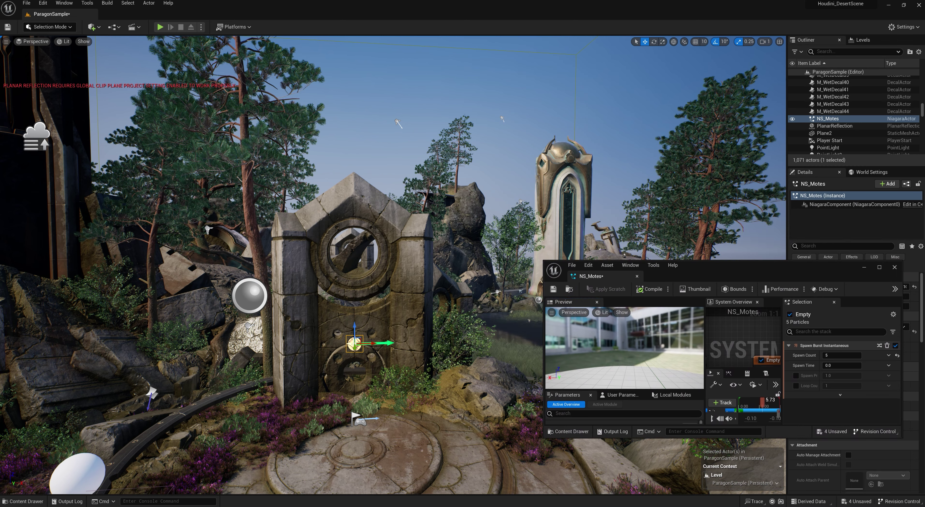
key(f)
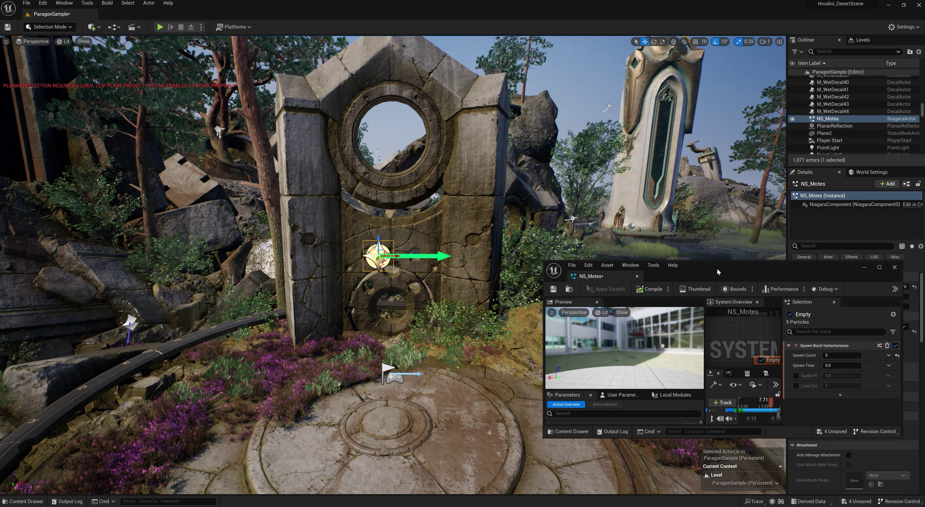
key(g)
key(s)
right_drag(534, 268, 538, 271)
key(w)
key(s)
double_click(770, 267)
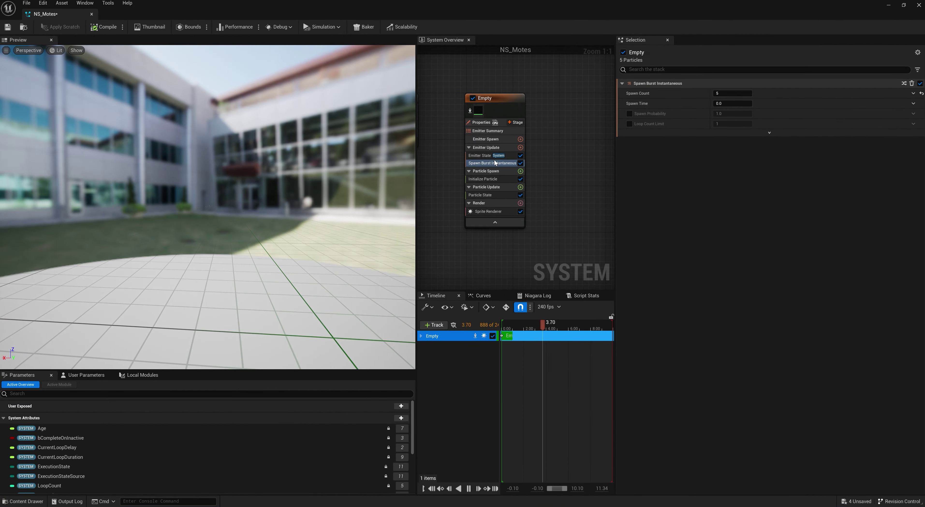
In Initialize Particle, set Sprite Size Mode to Uniform and raise the Uniform Sprite Size to about 933.
click(490, 179)
click(732, 183)
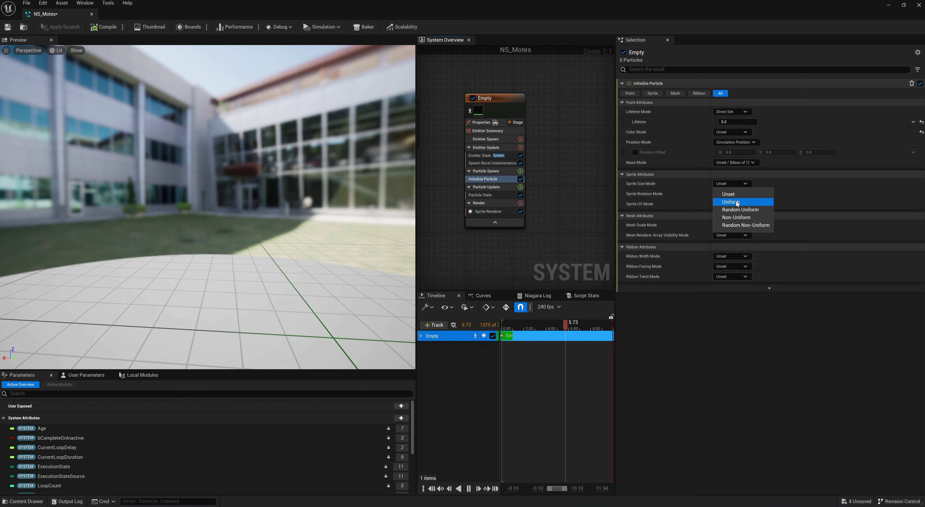
click(745, 195)
click(743, 184)
click(744, 184)
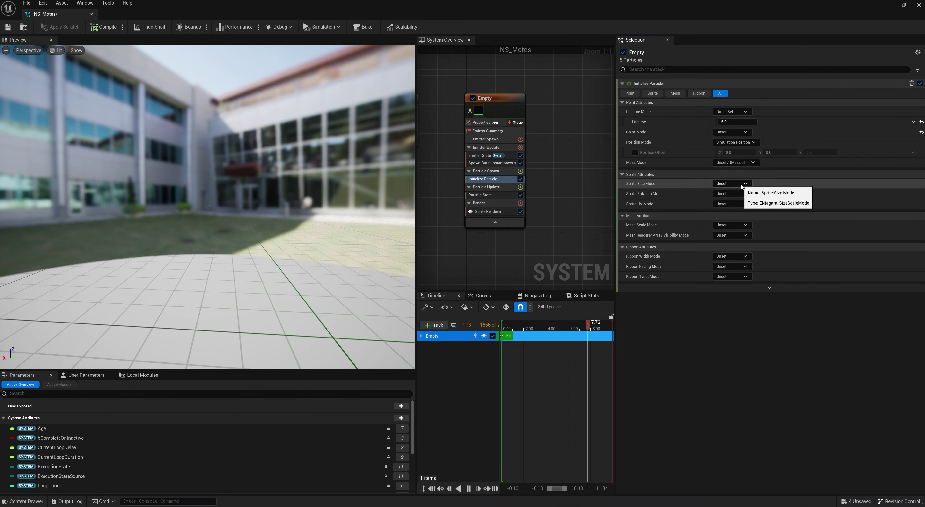
click(733, 186)
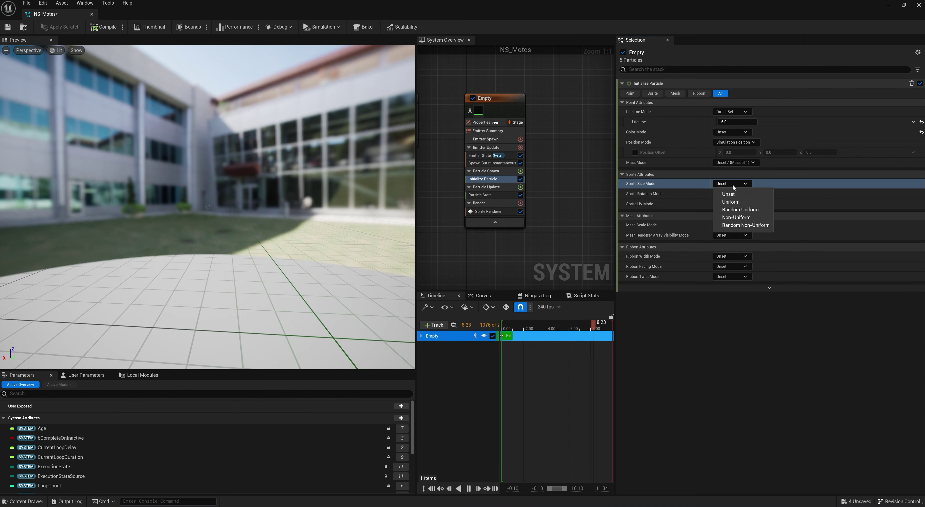
click(744, 203)
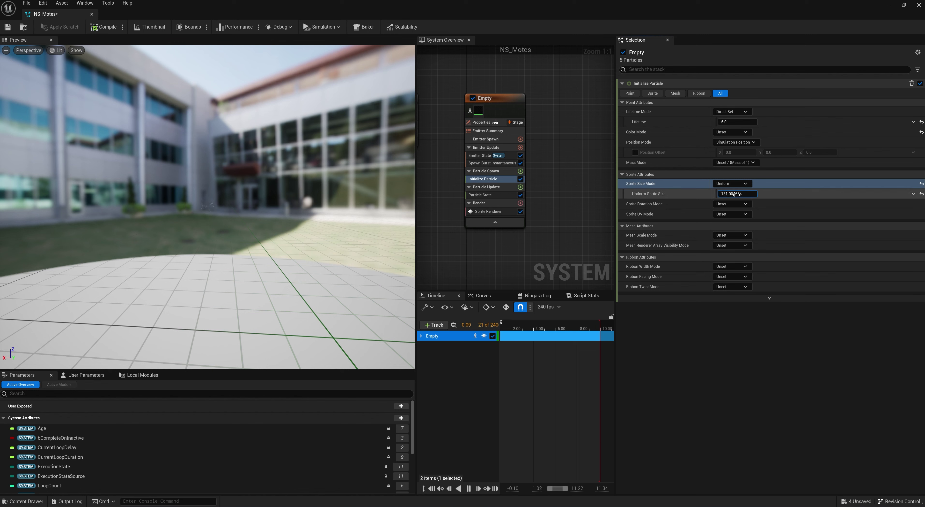
mouse_move(737, 193)
mouse_down()
mouse_move(769, 193)
mouse_move(754, 193)
mouse_up()
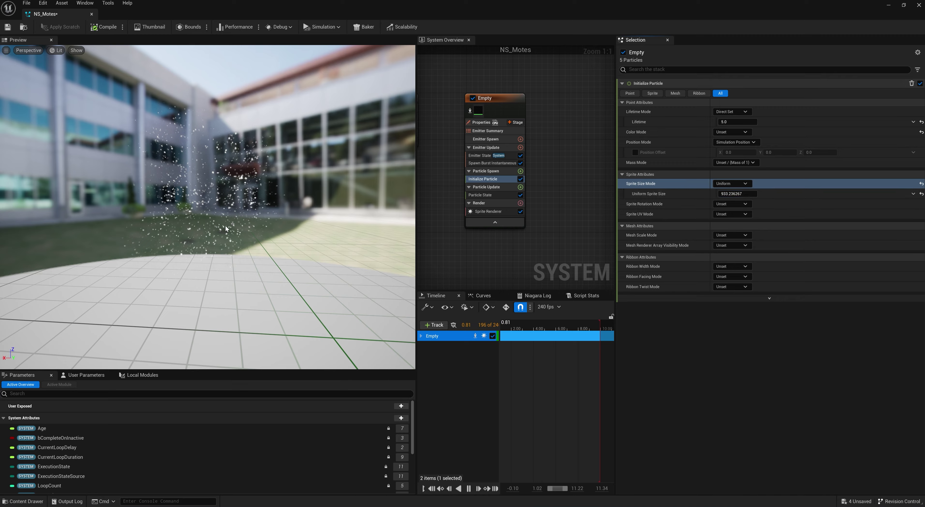
Inspect the enlarged motes up close in the preview and around the stone arch in the level.
scroll(207, 207, up, 8)
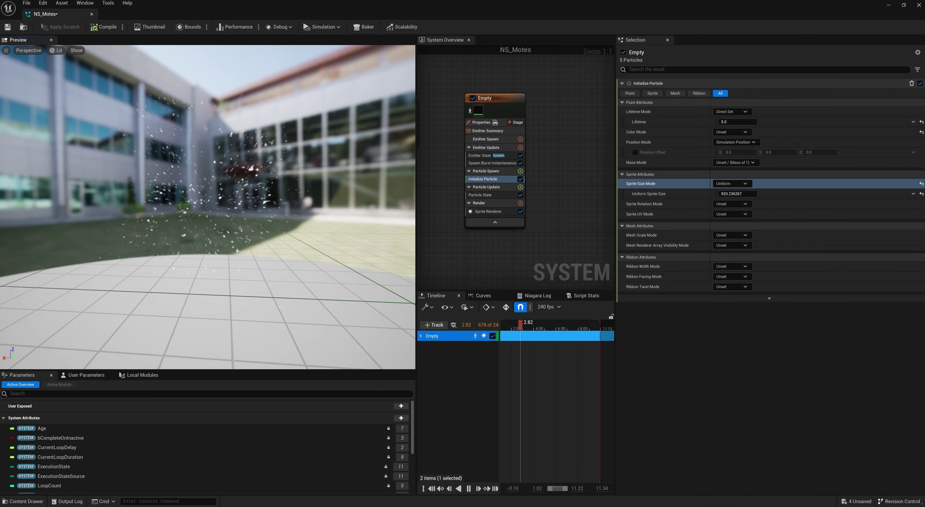
scroll(208, 206, up, 8)
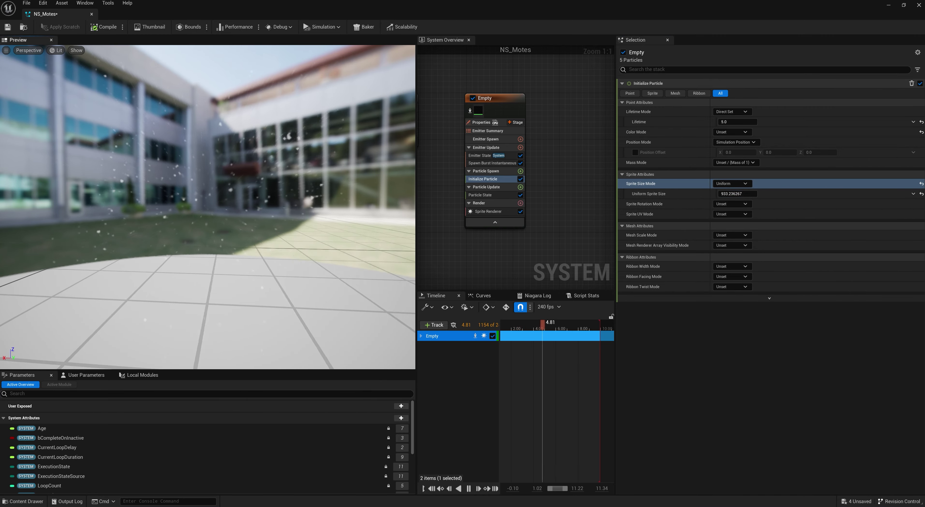
key(s)
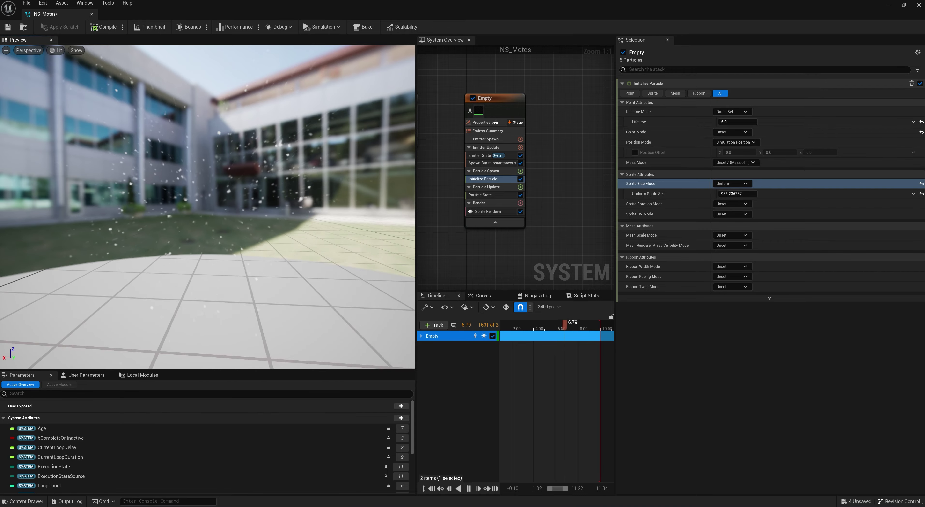
key(w)
key(s)
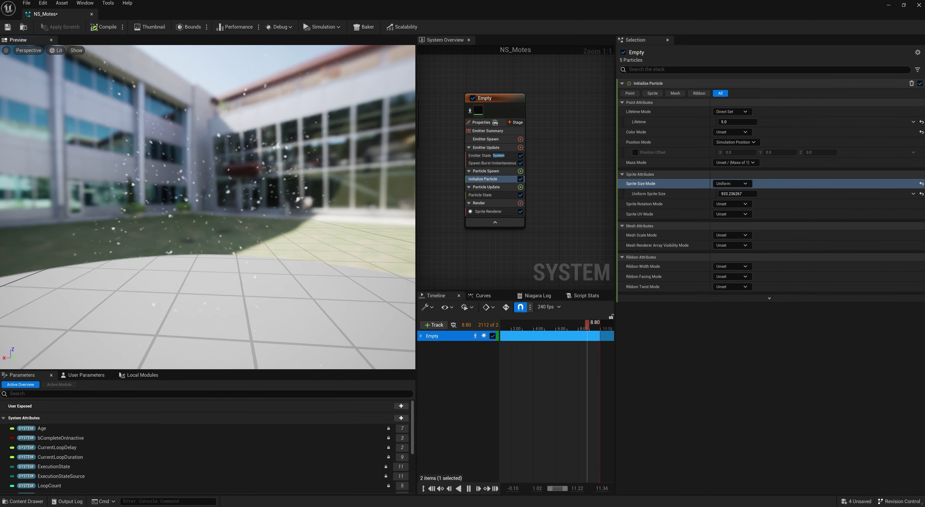
drag(463, 14, 559, 376)
key(d)
right_drag(504, 284, 521, 275)
key(a)
key(w)
key(s)
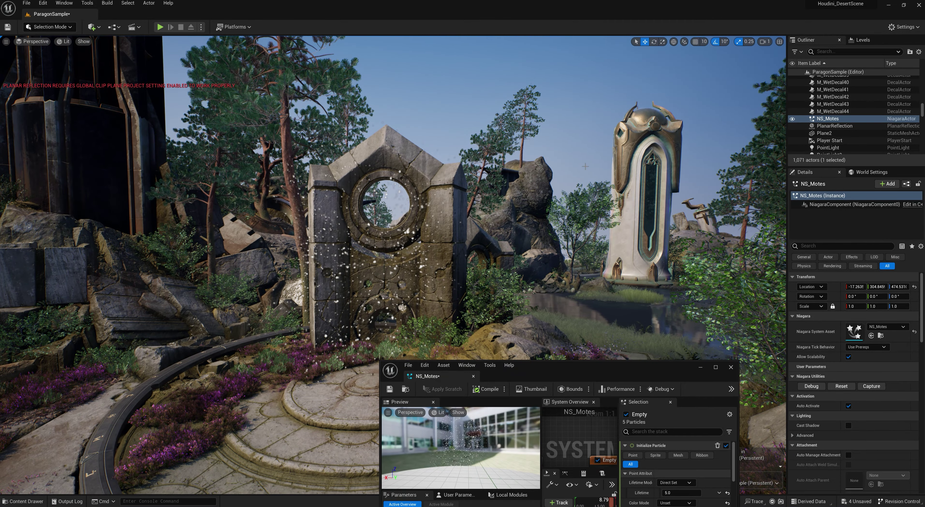
double_click(639, 369)
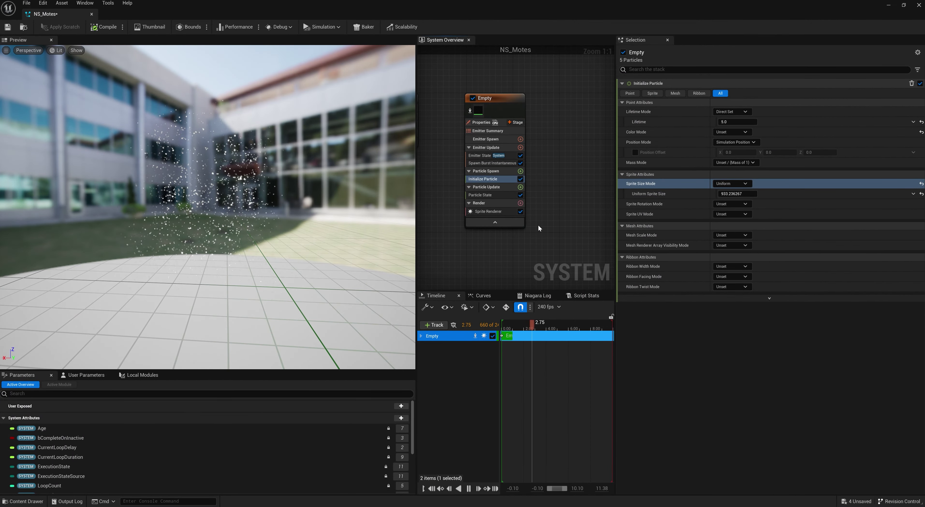
Disable Kill Particles When Lifetime Has Elapsed in the emitter's Particle State module.
click(492, 197)
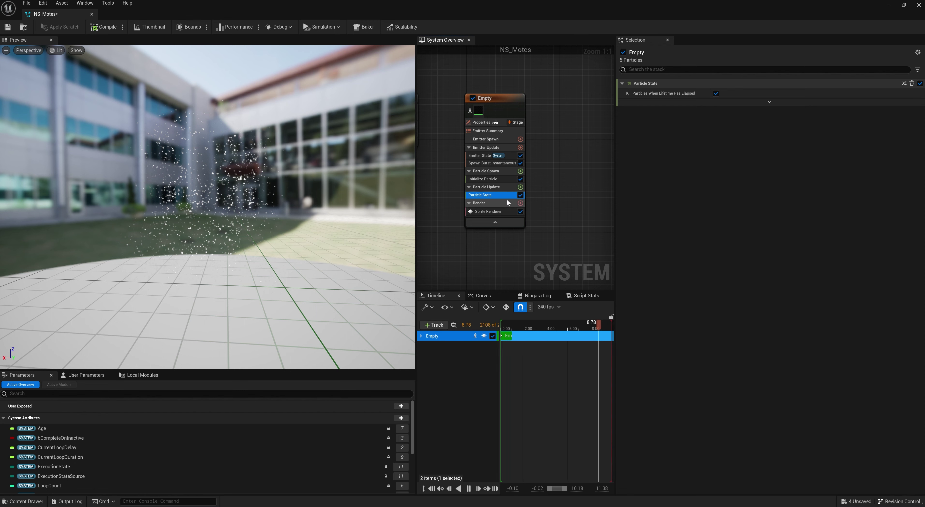
click(769, 102)
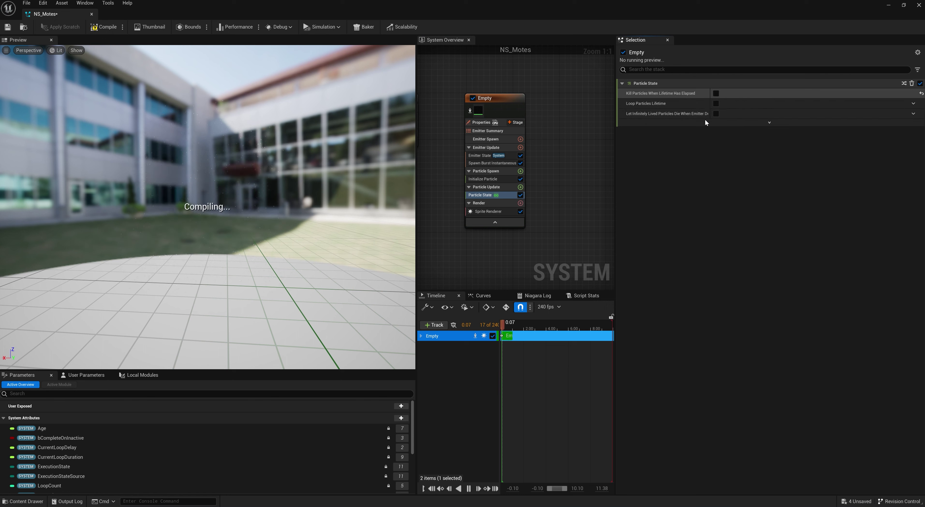
click(717, 93)
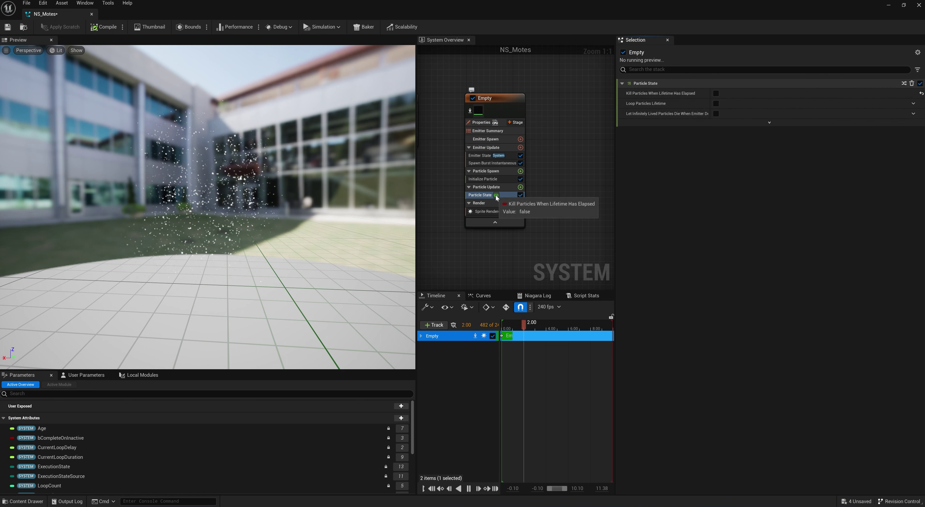
In Emitter State, set Life Cycle Mode to Self, Loop Behavior to Once and Loop Duration Mode to Infinite.
click(511, 155)
click(731, 111)
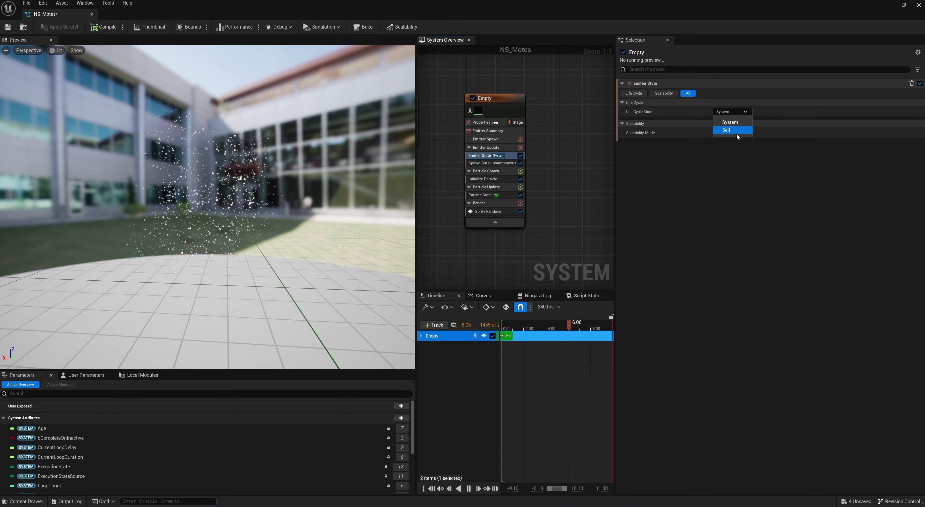
click(734, 130)
click(733, 132)
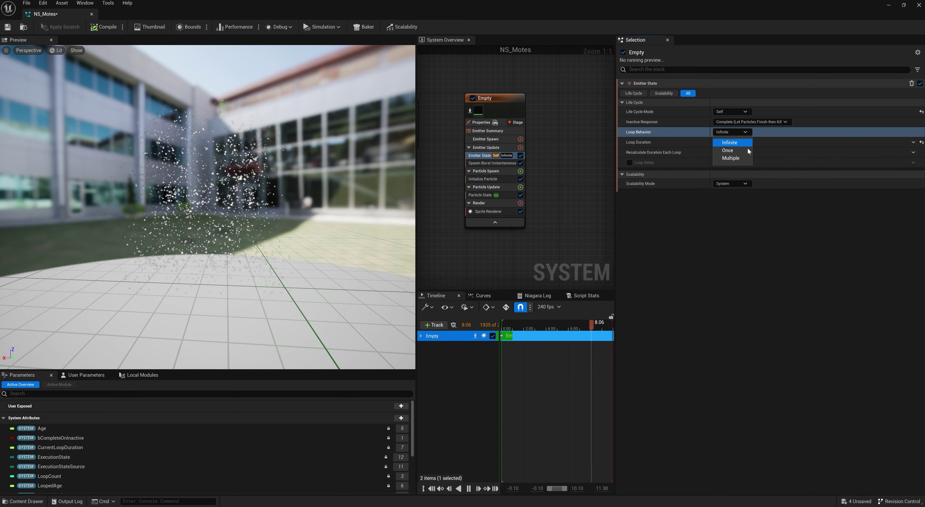
click(734, 143)
click(735, 143)
click(743, 160)
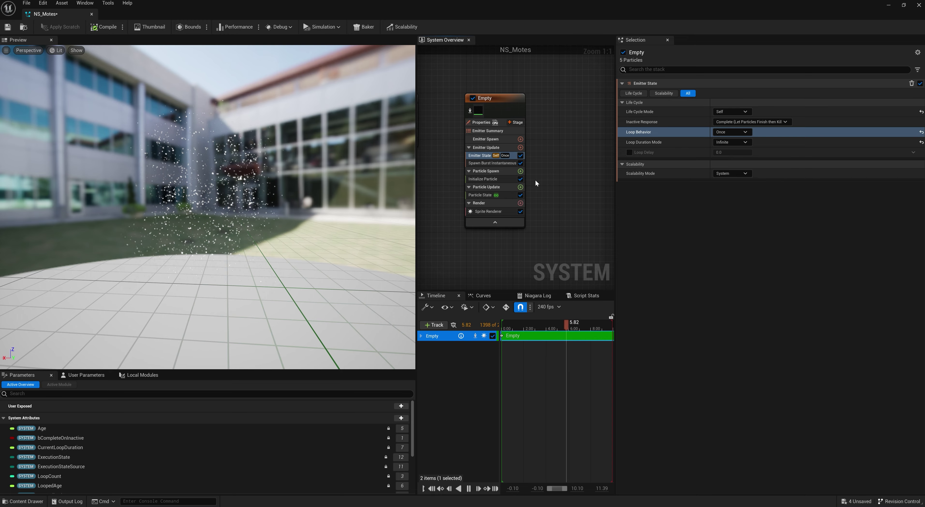
Examine the motes around the stone arch in the level and review the Initialize Particle, Emitter State and Spawn Burst Instantaneous settings.
drag(565, 23, 576, 407)
right_drag(392, 230, 384, 289)
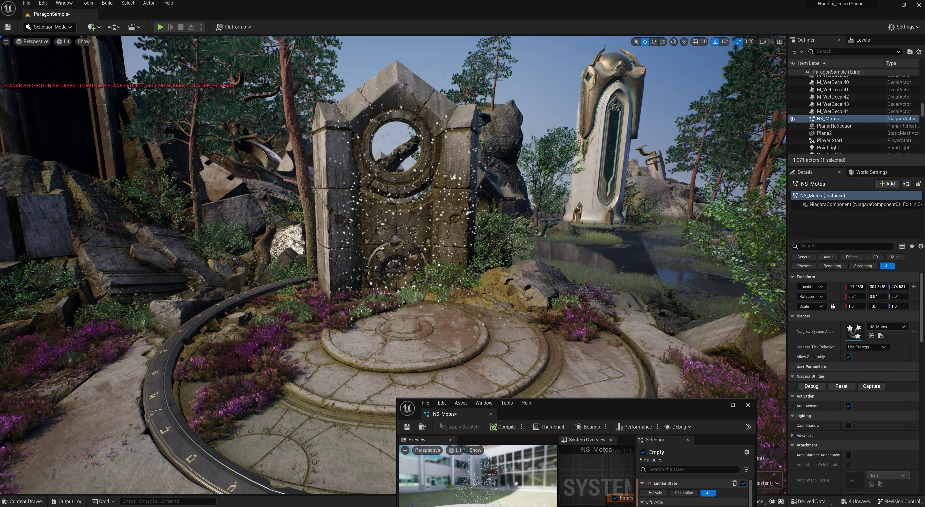
double_click(578, 403)
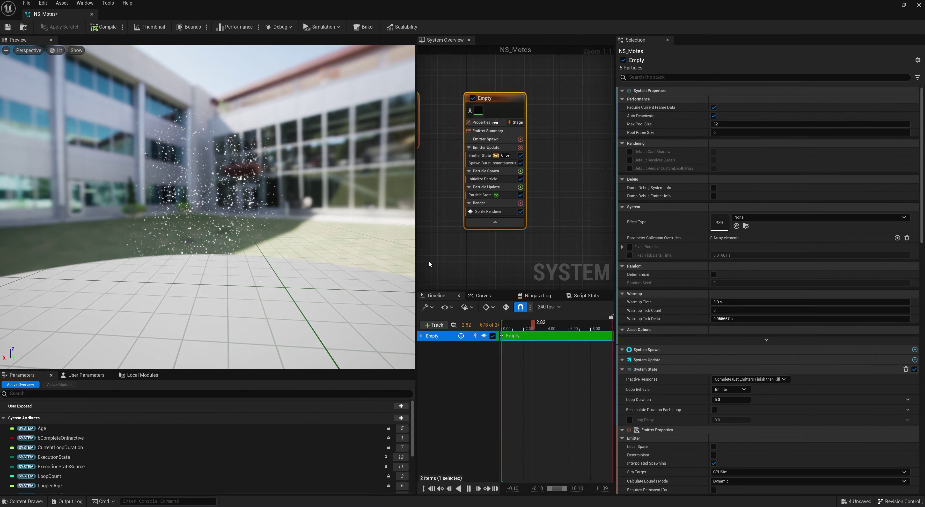
click(503, 179)
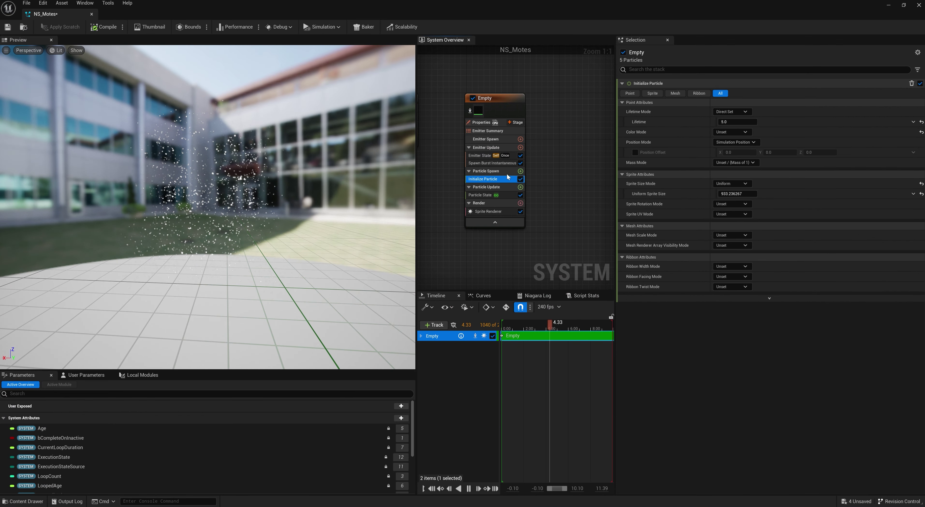
click(479, 156)
click(493, 164)
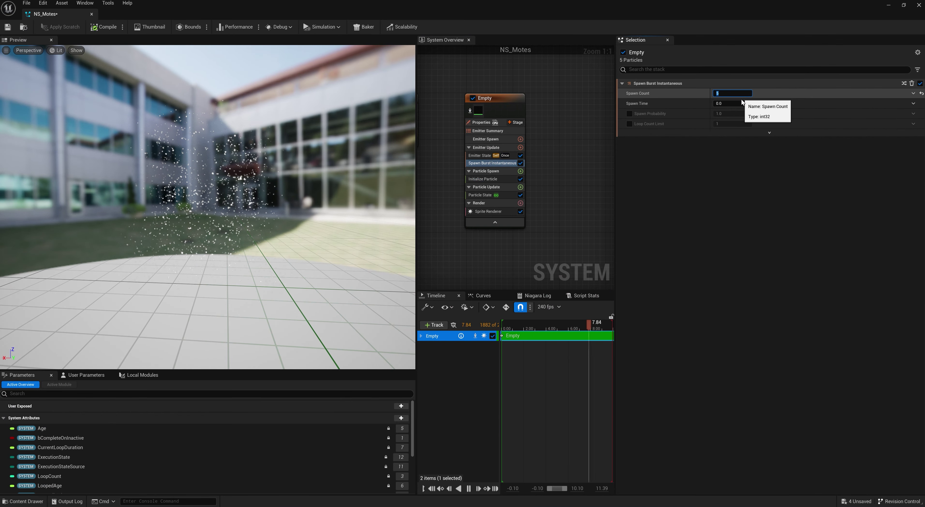
click(733, 93)
click(543, 208)
Add a Shape Location module to the emitter's Particle Spawn group.
click(521, 171)
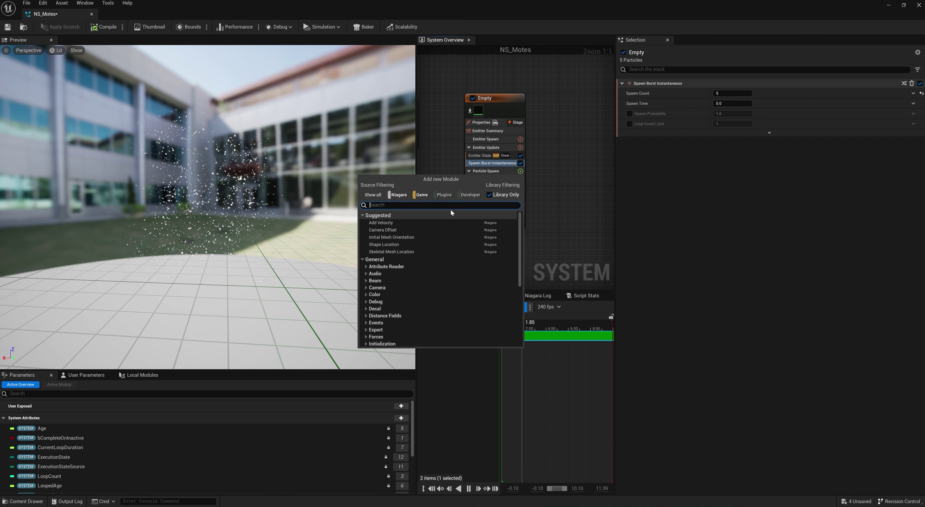
text(shape)
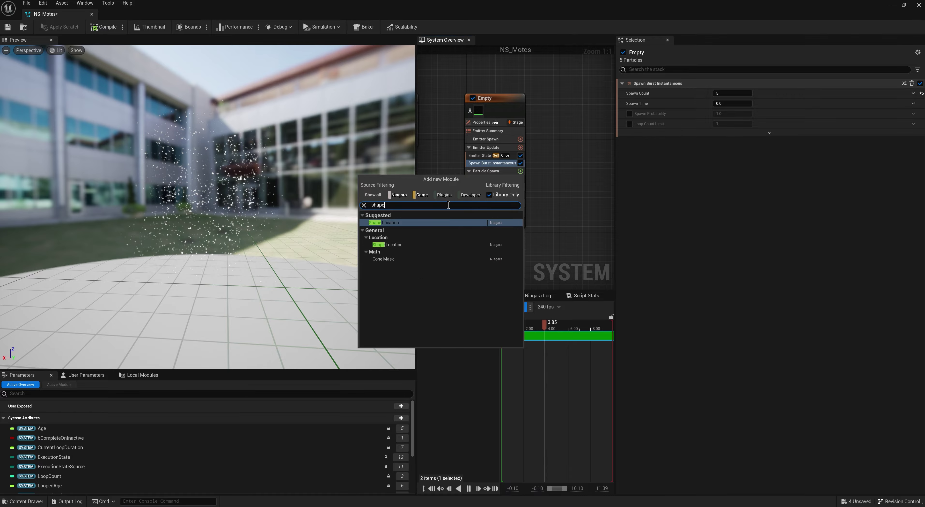
key(Return)
mouse_move(324, 248)
mouse_down()
mouse_move(305, 270)
mouse_move(334, 251)
mouse_move(309, 209)
mouse_move(325, 248)
mouse_up()
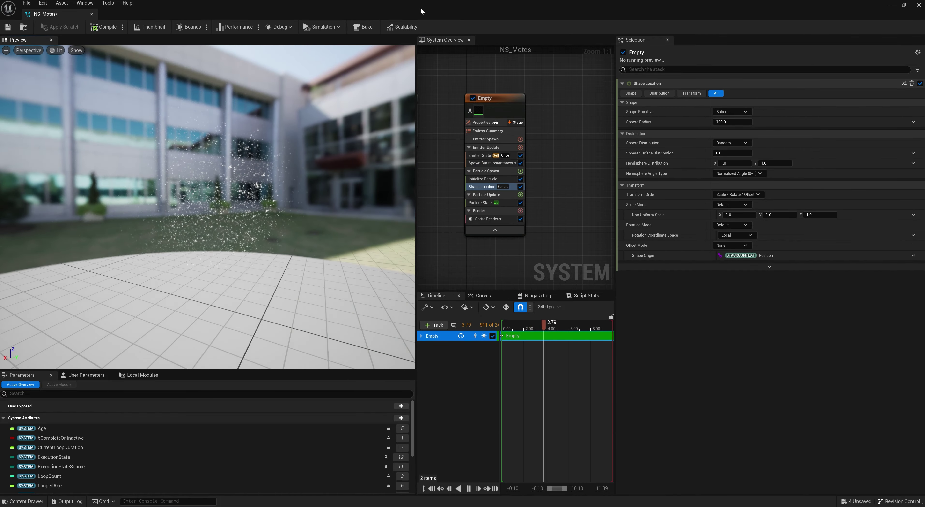
Inspect how the motes are distributed around the stone arch in the level and in the system preview.
drag(422, 11, 554, 317)
alt+drag(554, 266, 525, 233)
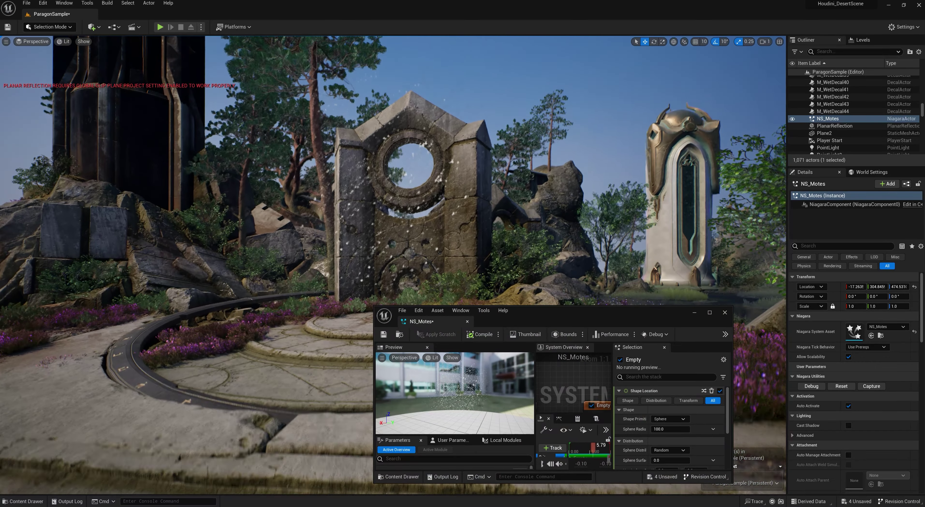
alt+drag(538, 266, 506, 255)
alt+right_drag(506, 255, 549, 266)
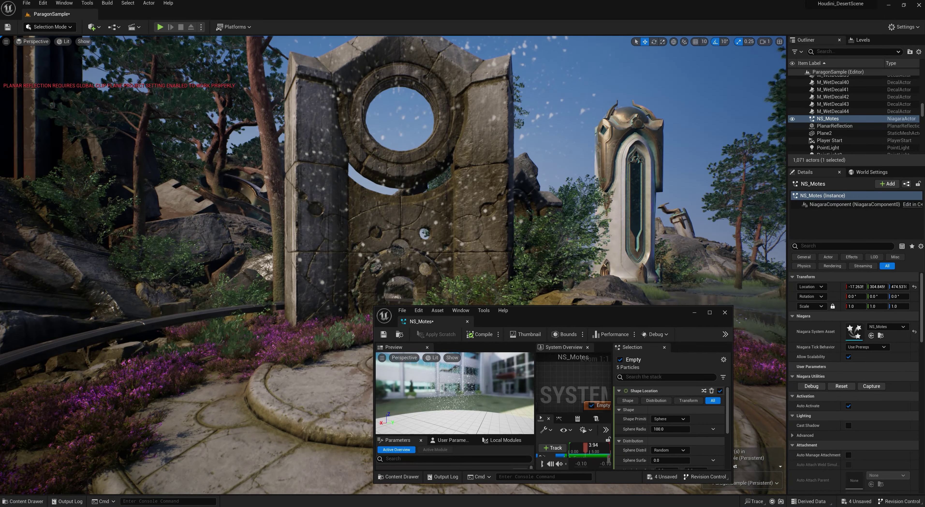
double_click(548, 318)
drag(208, 216, 215, 140)
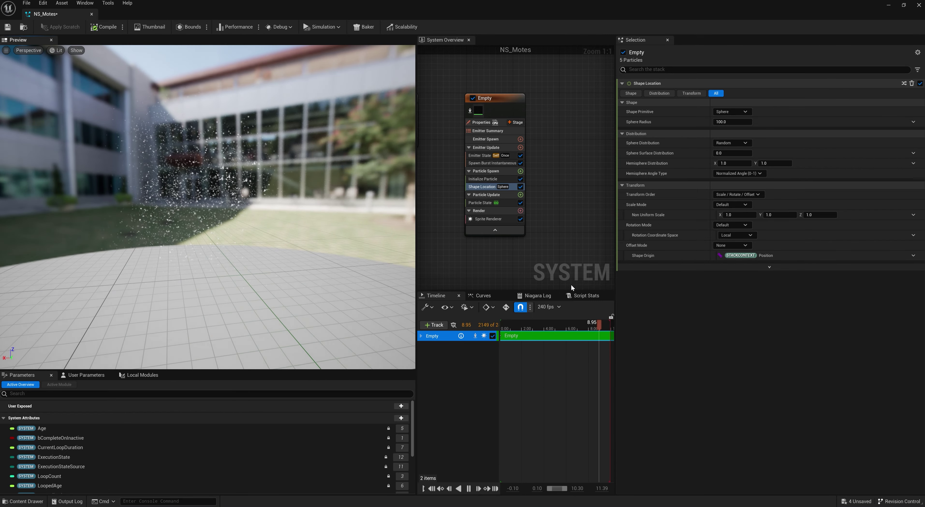
Set Sprite Rotation Mode to Random in the Initialize Particle module.
click(521, 171)
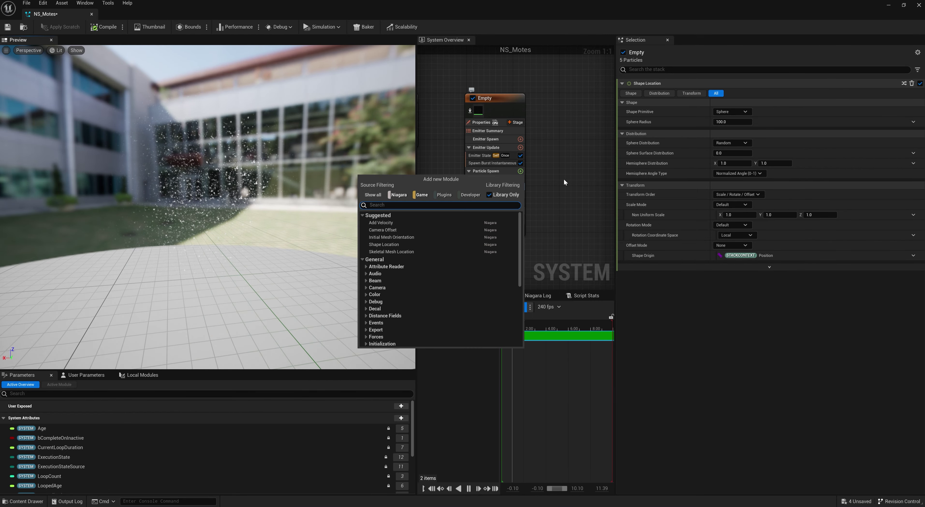
click(576, 185)
click(483, 179)
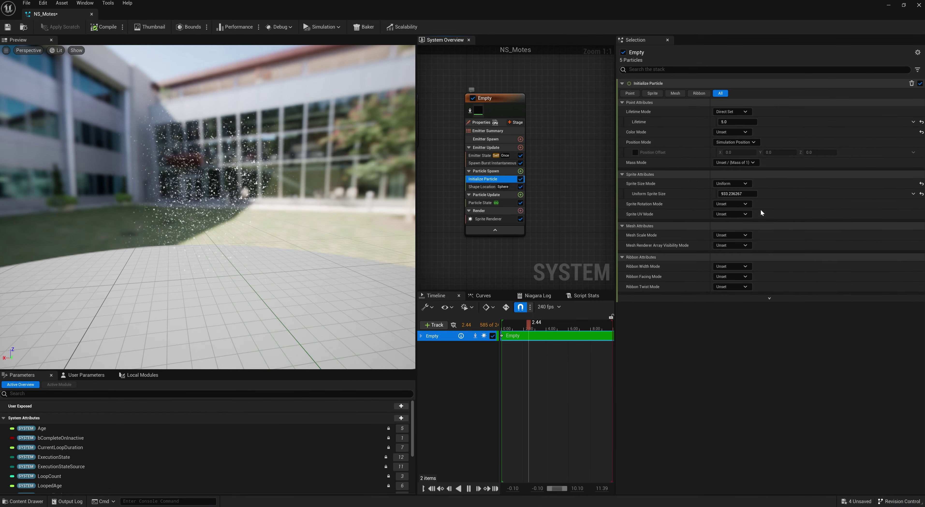
click(732, 203)
click(755, 224)
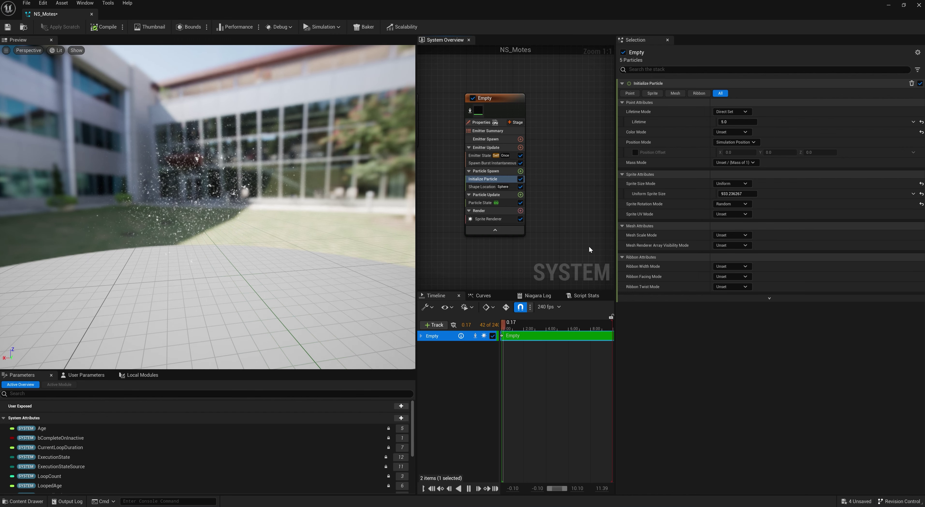
Check the randomly rotated motes around the stone arch from a wider view and in the system preview.
drag(564, 4, 612, 347)
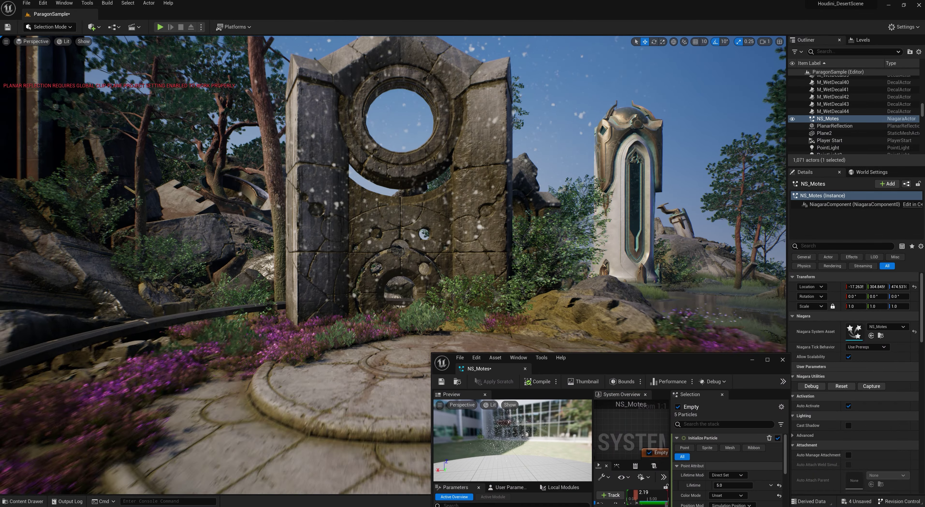
scroll(597, 256, down, 5)
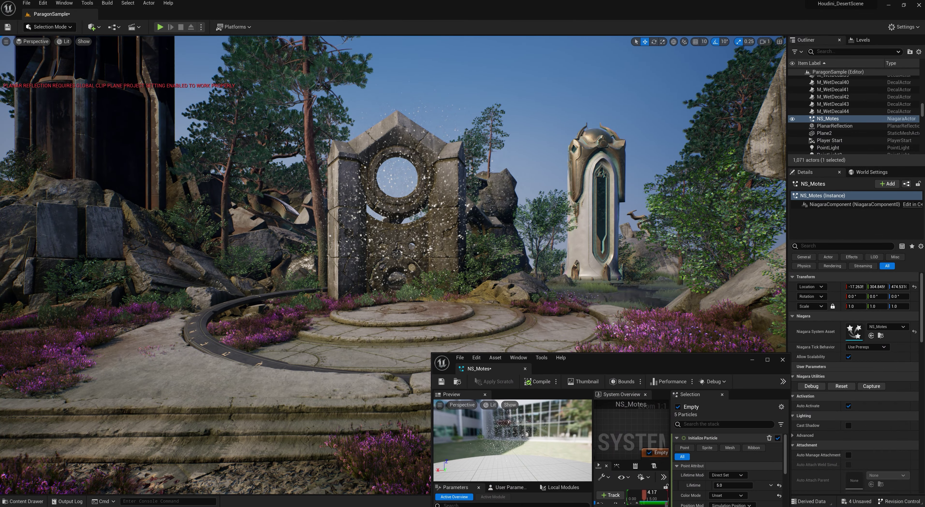
alt+drag(597, 256, 514, 267)
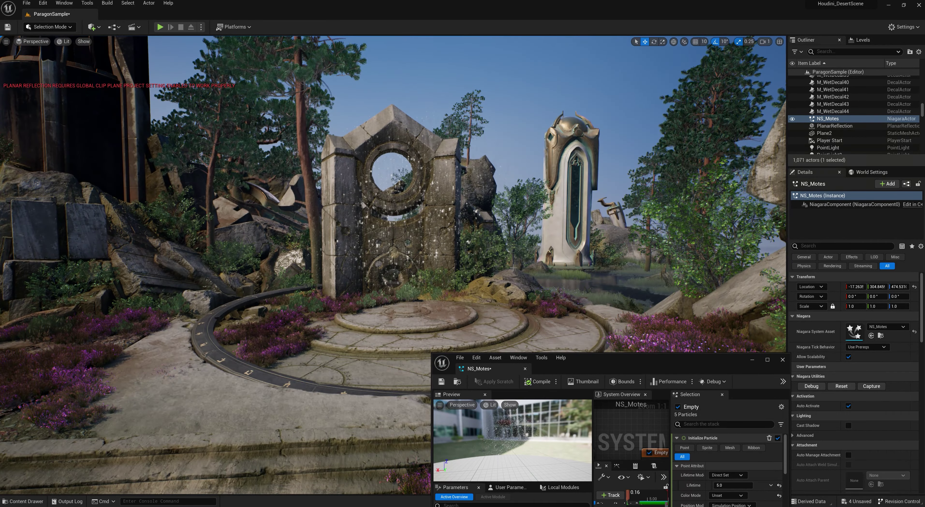
double_click(613, 360)
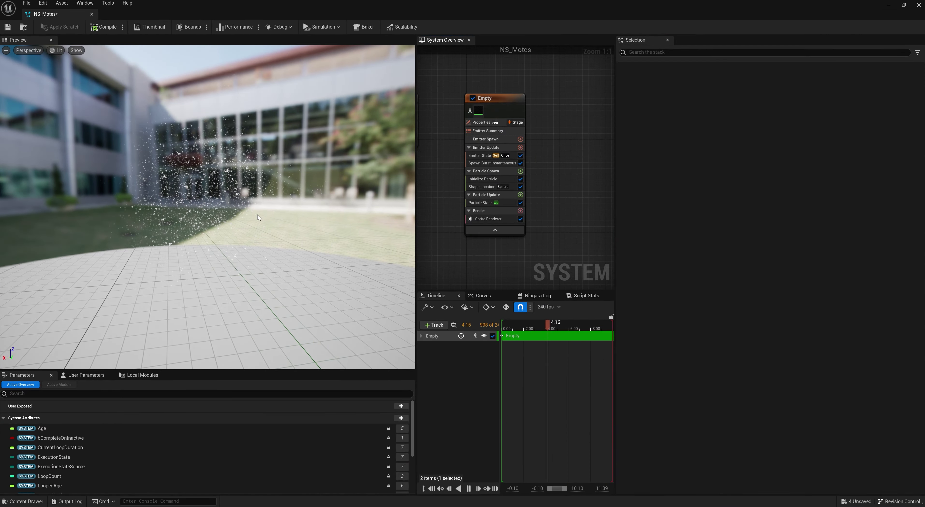
mouse_move(207, 206)
mouse_down()
mouse_move(212, 140)
mouse_move(212, 207)
mouse_move(233, 208)
mouse_move(217, 215)
mouse_up()
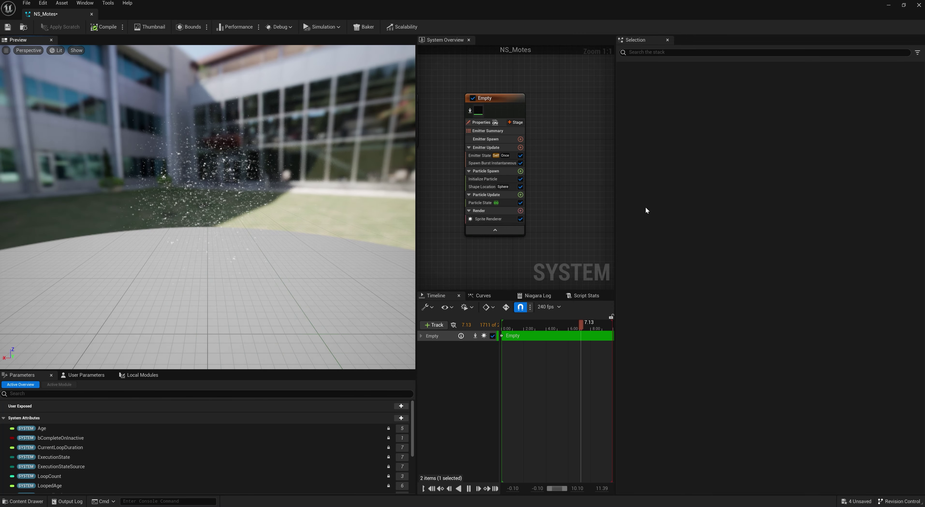
Try adding a Curl Noise Force module with its Apply Initial Forces dependency to Particle Spawn, and undo both additions.
click(521, 171)
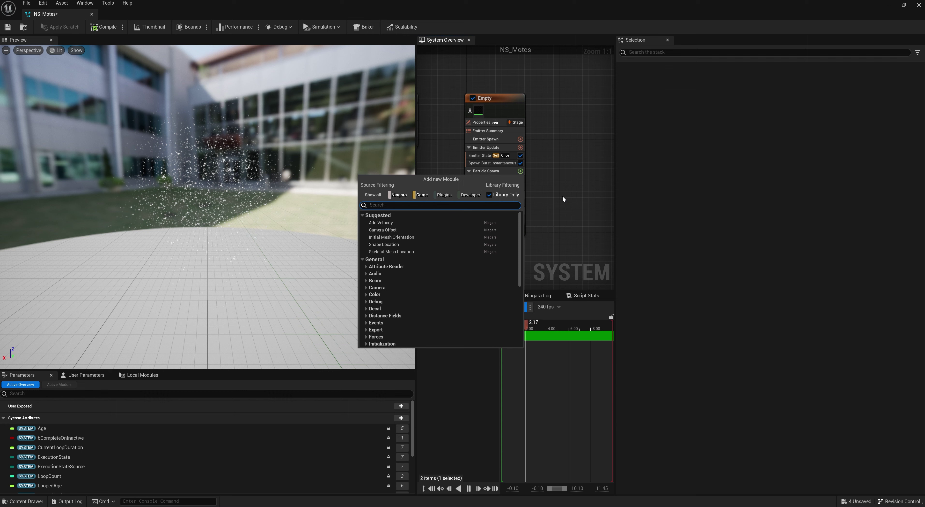
text(curl)
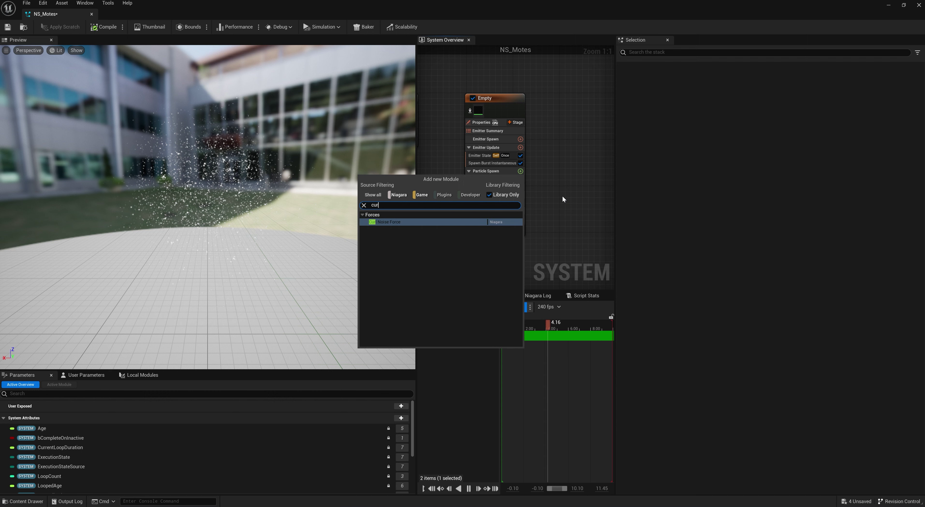
key(Return)
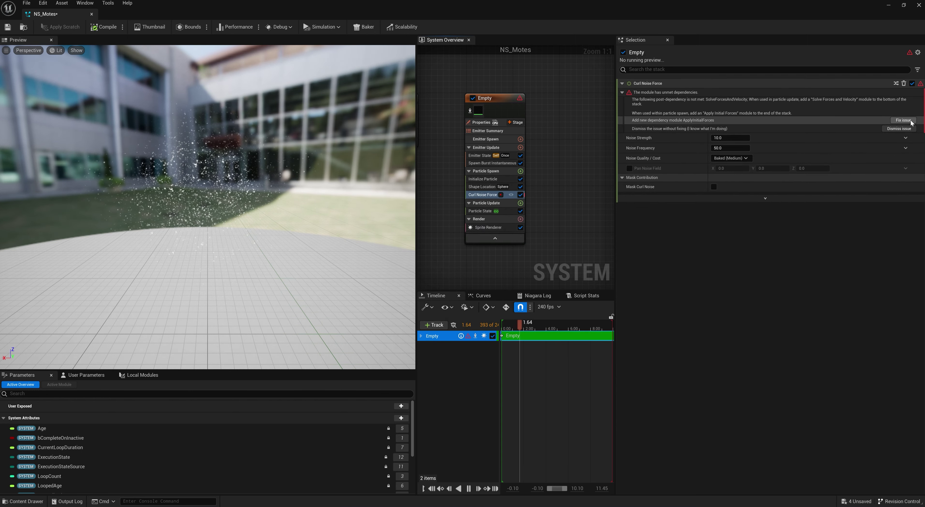
click(904, 120)
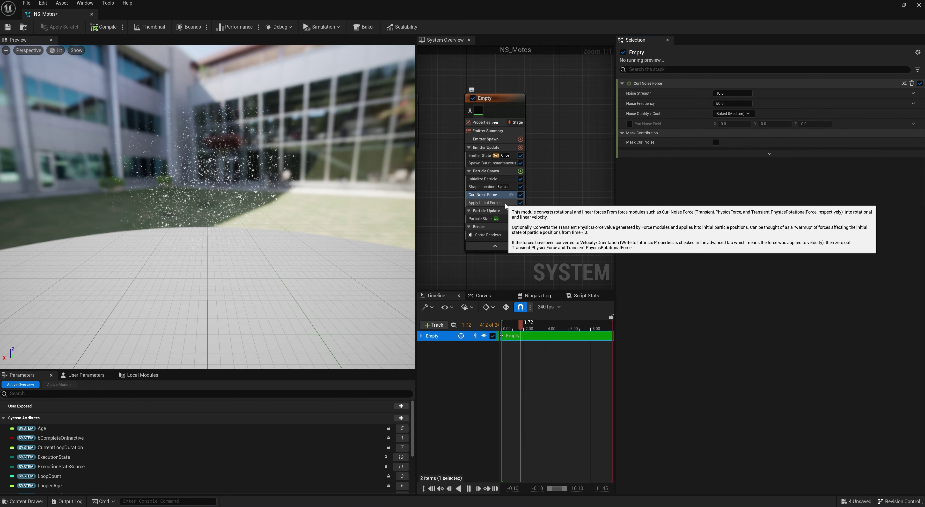
shift+click(491, 204)
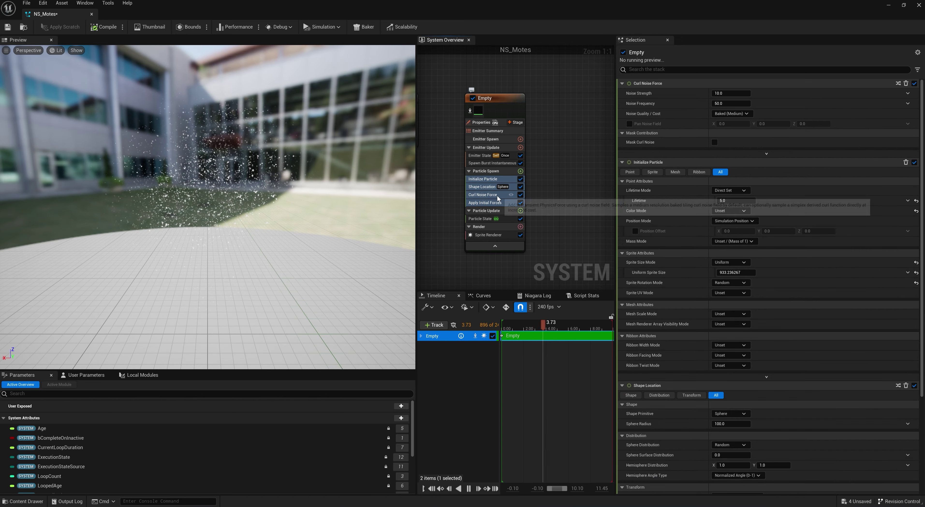
key(ctrl+z)
key(ctrl+z)
Add a Curl Noise Force module to Particle Update and fix its missing dependency by adding Solve Forces and Velocity.
click(520, 194)
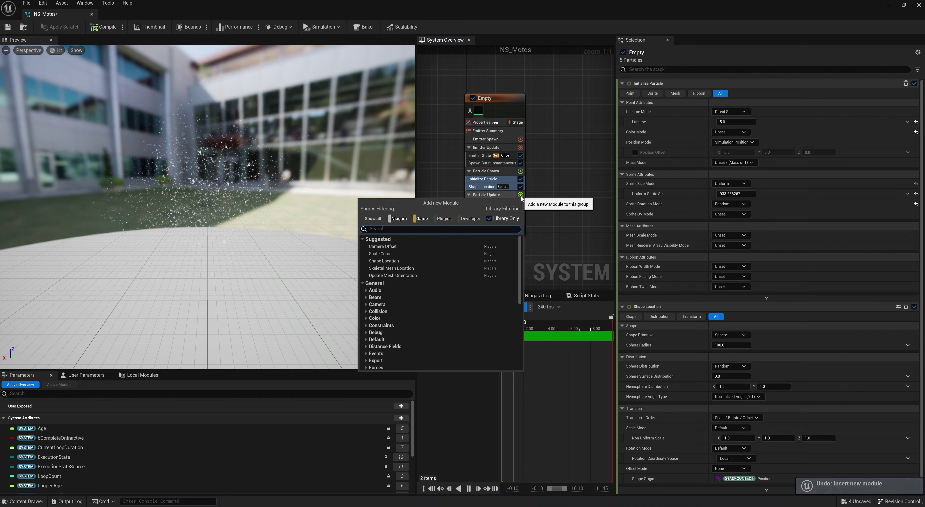
text(cur)
key(Return)
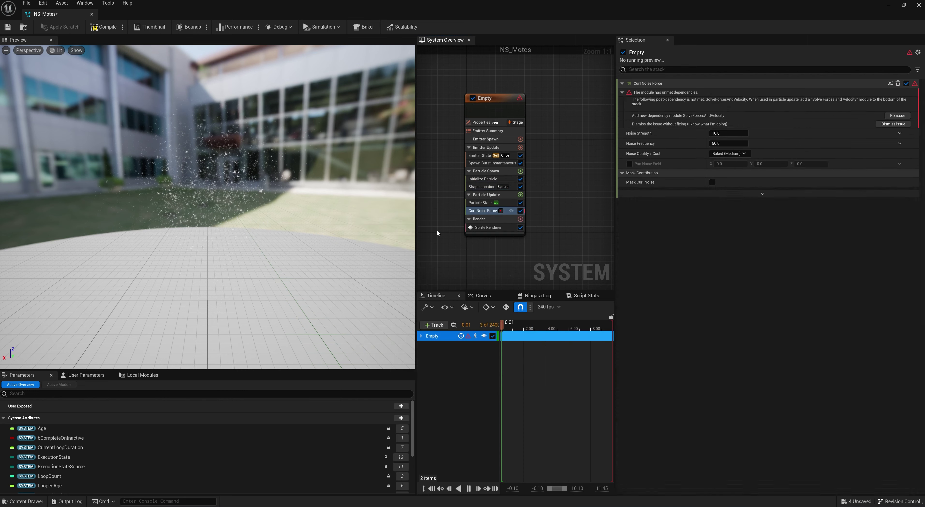
click(905, 120)
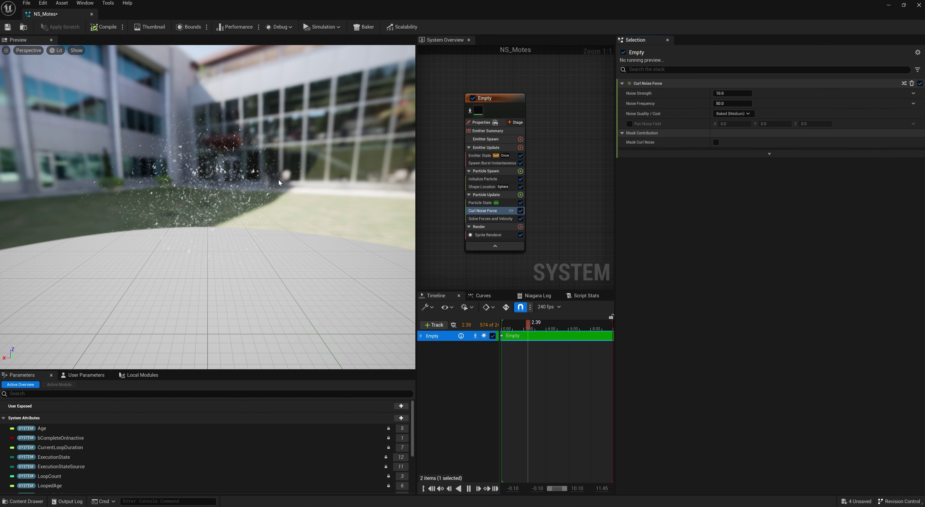
Open the Curl Noise Force's Noise Frequency for editing and observe the motes' motion in the preview and around the stone arch.
right_drag(243, 179, 243, 194)
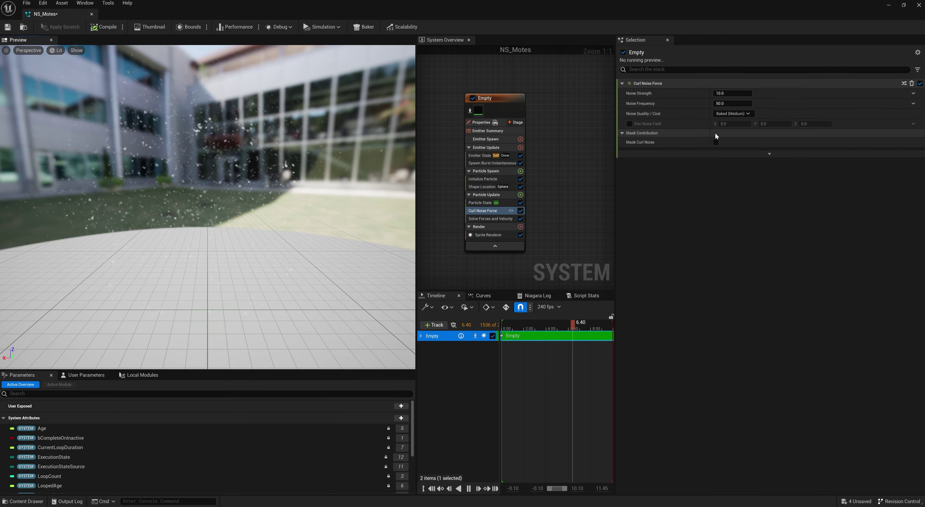
click(740, 104)
drag(482, 9, 597, 324)
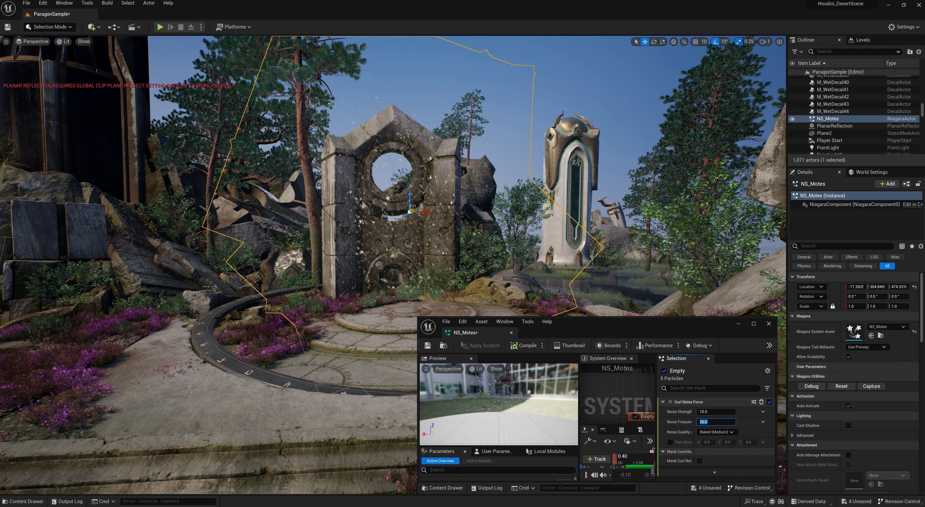
double_click(641, 320)
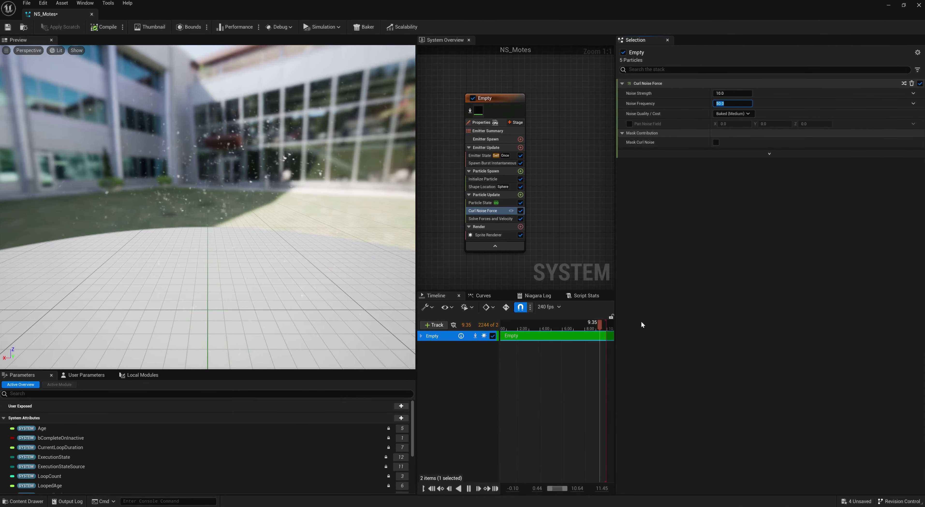
Add a Drag module to the emitter's Particle Update and set its Drag value to 2.
click(520, 194)
text(drag)
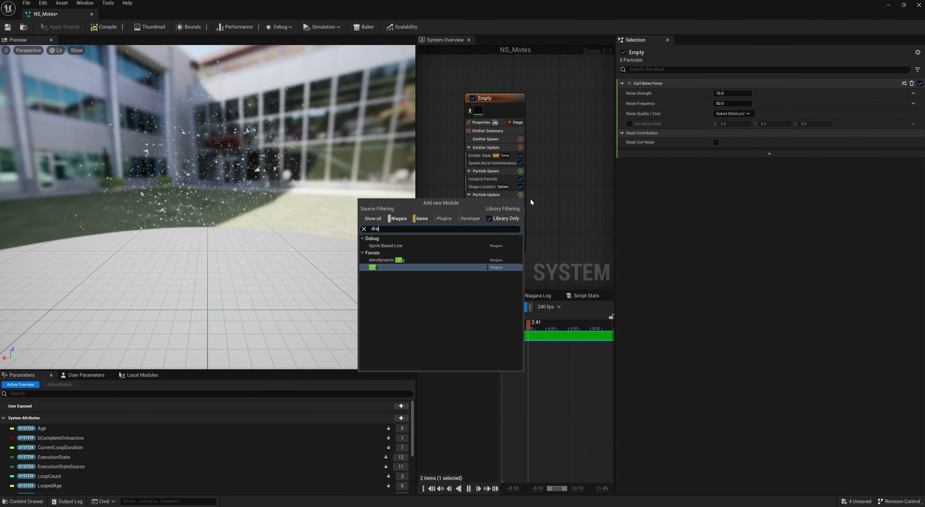
key(Return)
click(724, 93)
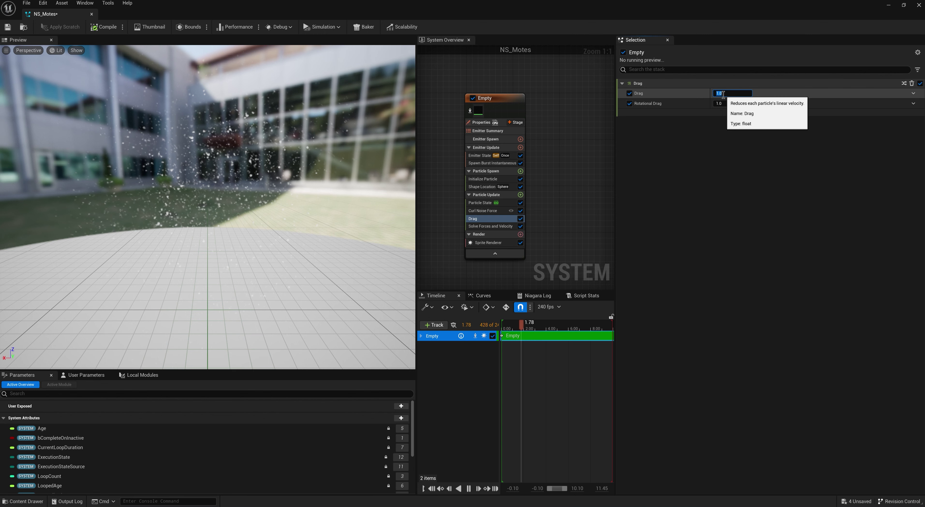
text(5)
key(Return)
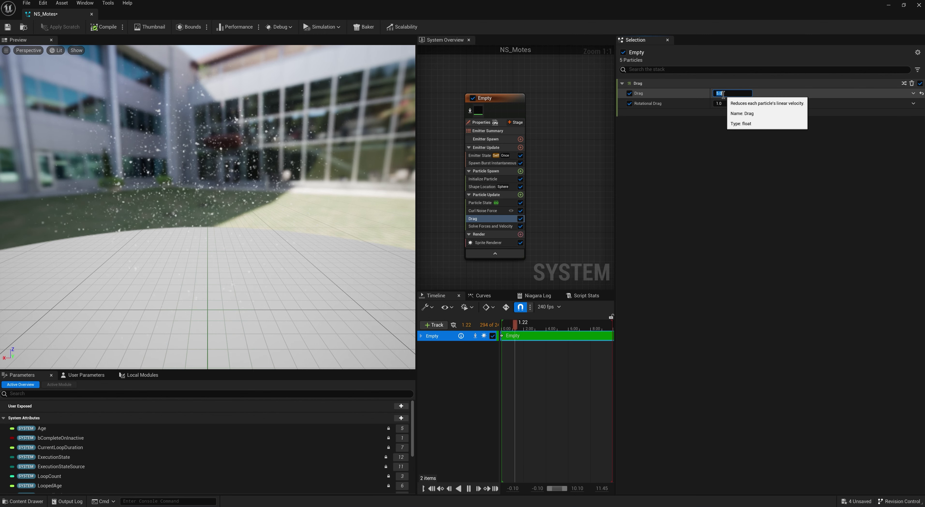
text(2)
key(Return)
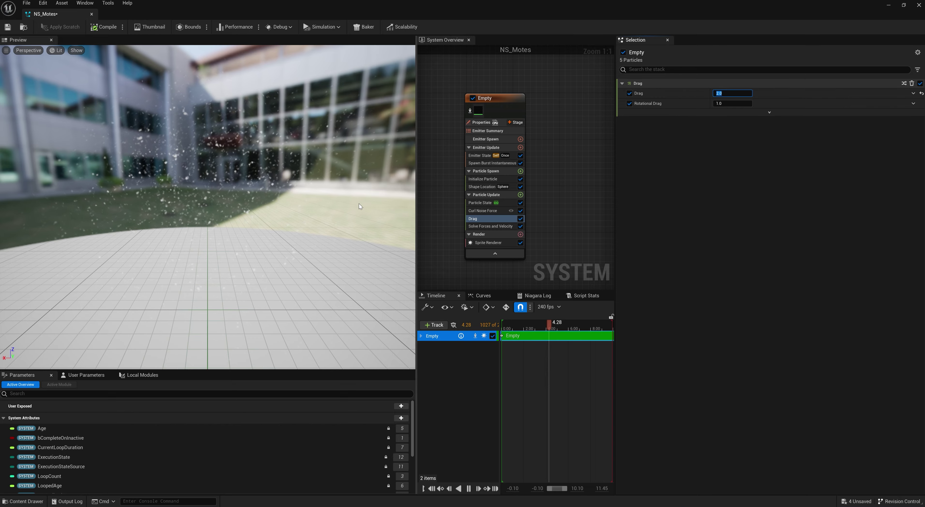
Examine the dragged motes' motion in the system preview and around the stone arch in the level.
drag(359, 204, 338, 205)
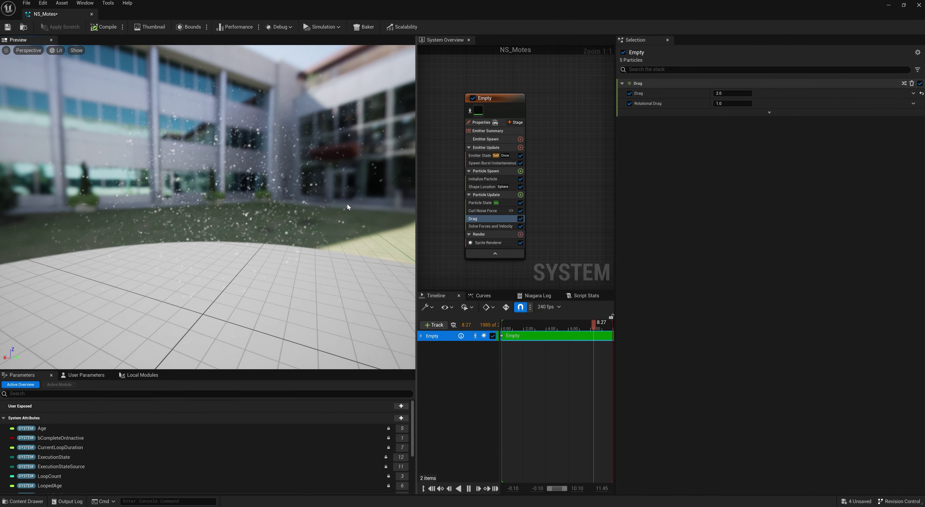
drag(556, 7, 590, 318)
click(616, 115)
mouse_move(574, 167)
right_down()
mouse_move(553, 179)
mouse_move(573, 167)
right_up()
key(w)
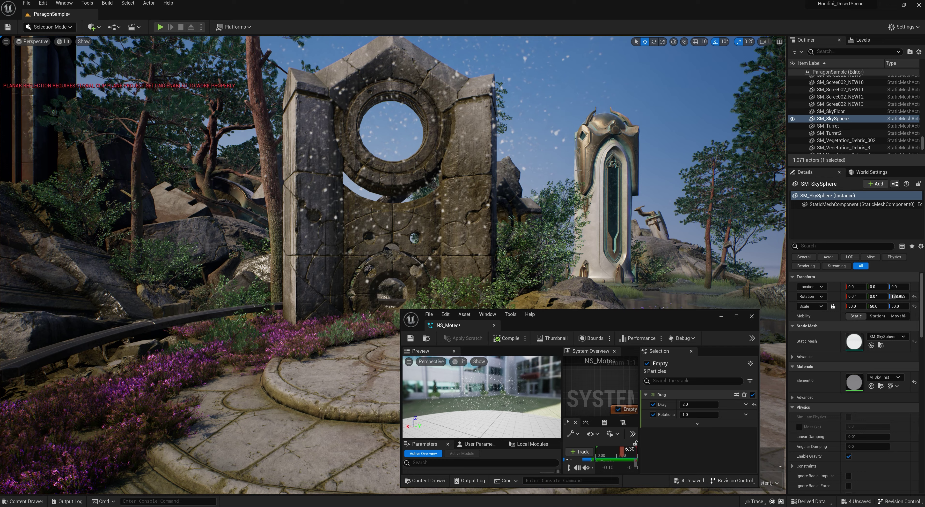
mouse_move(574, 166)
right_down()
mouse_move(572, 202)
mouse_move(574, 166)
right_up()
key(w)
key(s)
key(w)
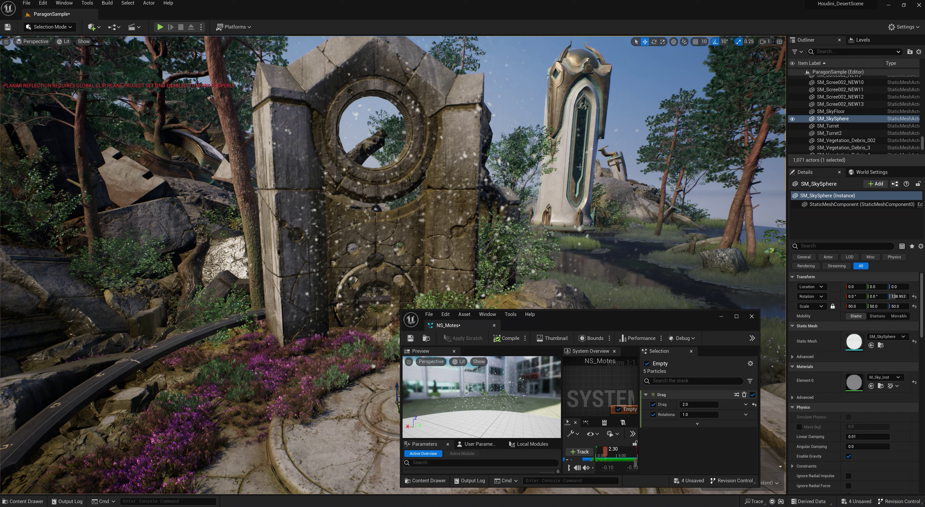
drag(613, 319, 598, 325)
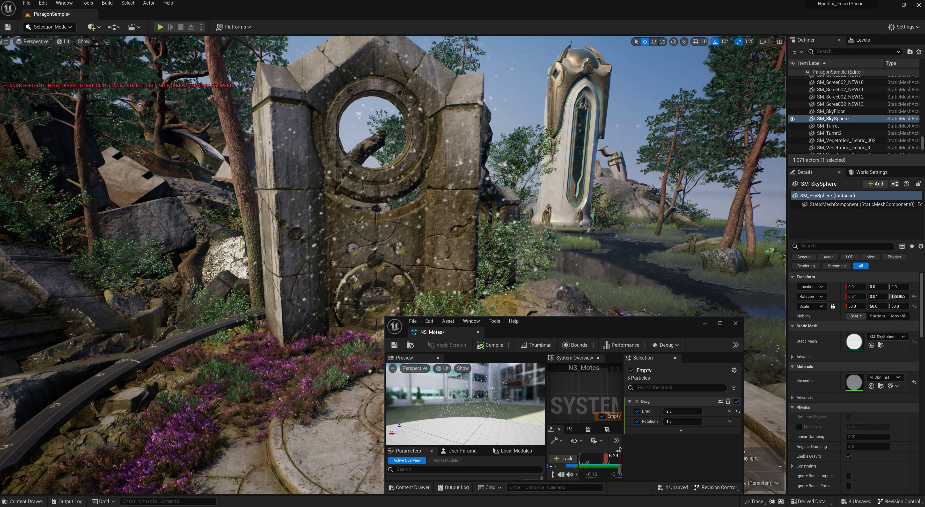
key(s)
right_drag(544, 206, 514, 210)
key(w)
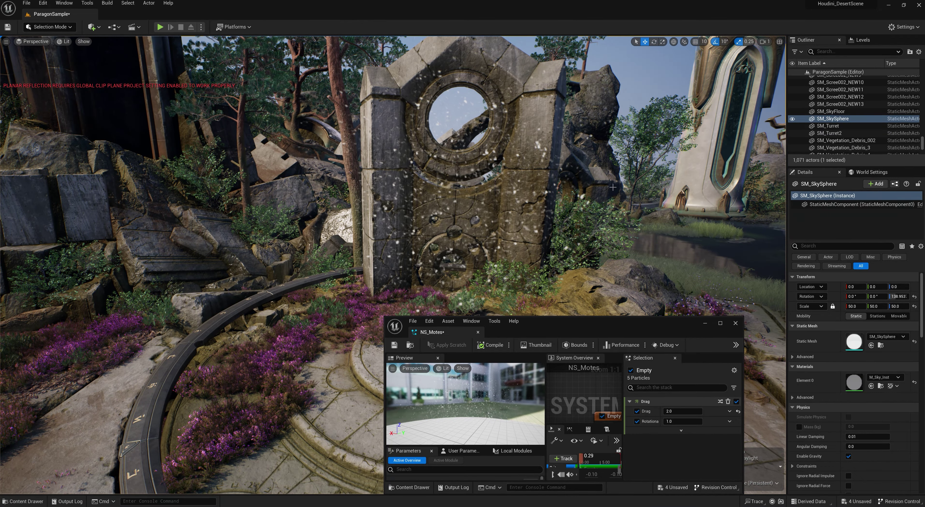
Set the Initialize Particle module's Color Mode to Direct Set and lower the colour's alpha to 0.1.
double_click(608, 325)
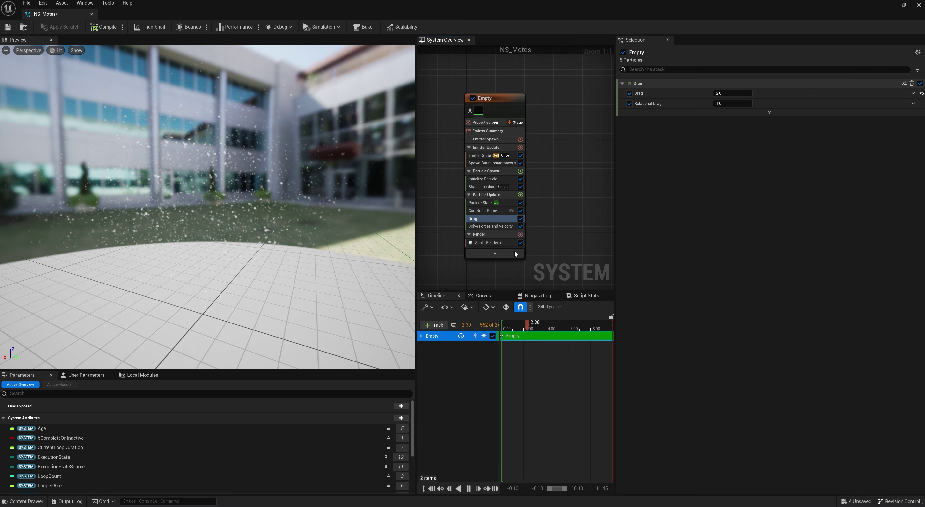
right_drag(596, 162, 559, 168)
click(447, 185)
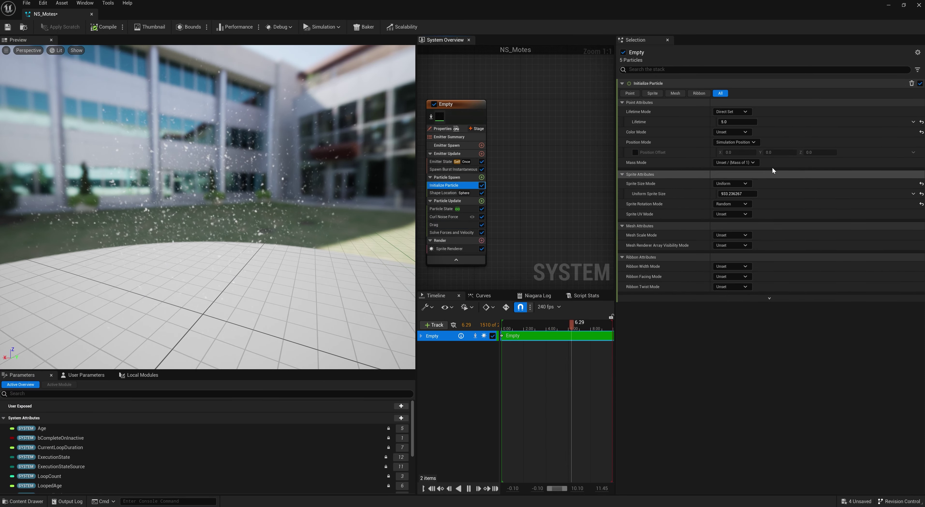
click(741, 131)
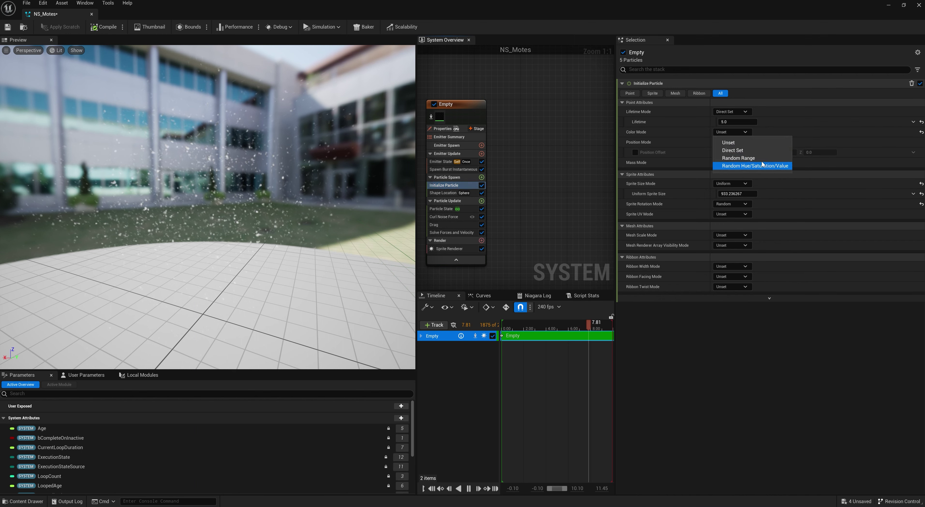
click(759, 144)
click(744, 131)
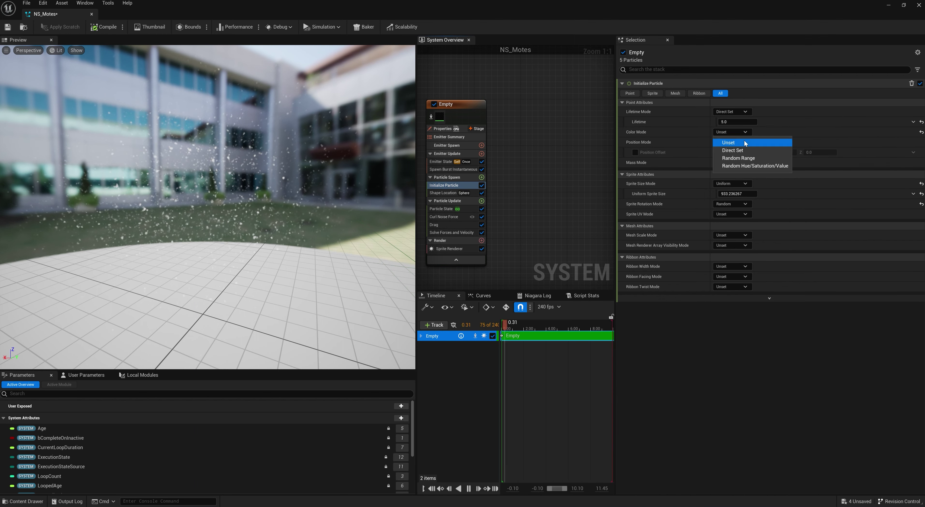
click(745, 142)
click(736, 133)
right_click(740, 135)
click(742, 134)
click(748, 151)
drag(820, 142, 807, 142)
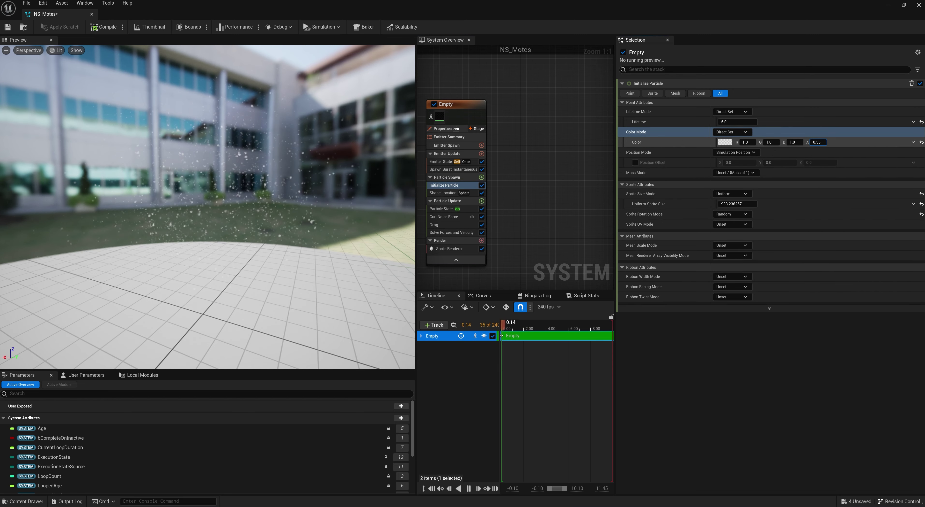
drag(818, 142, 842, 150)
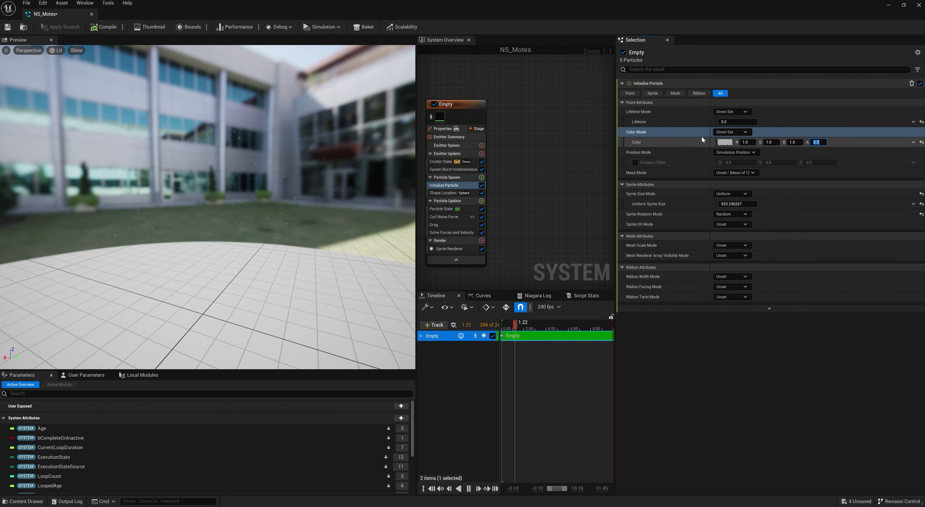
Try adding a Color module to Particle Update, compare it with the Initialize Particle colour alpha, and delete the module.
click(482, 200)
text(color)
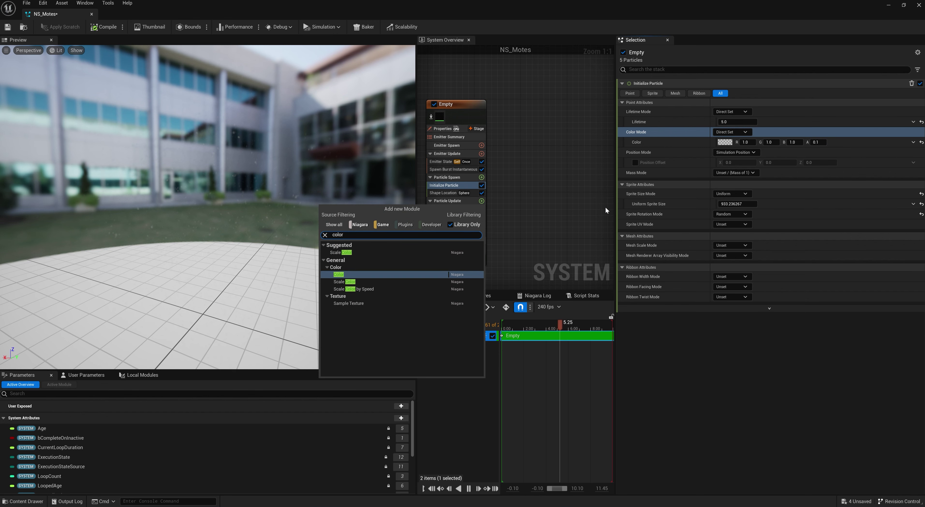
key(Return)
click(787, 101)
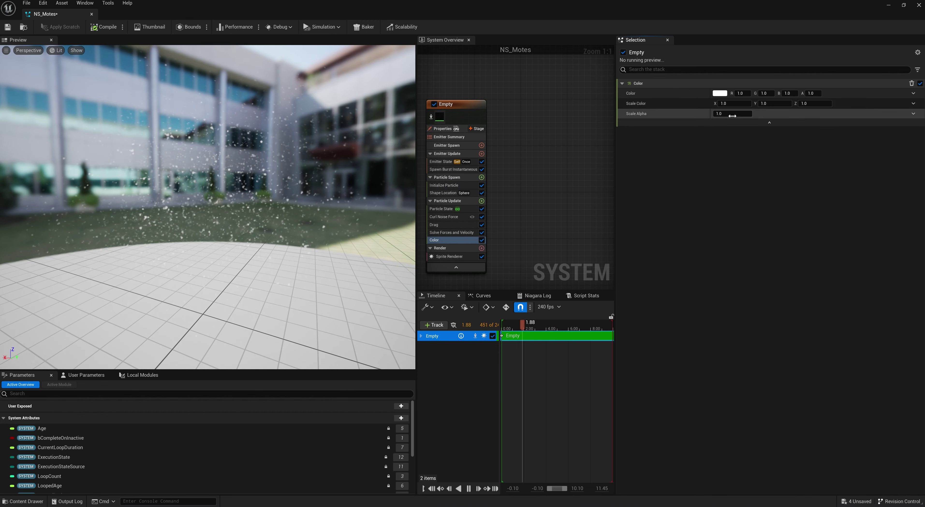
click(453, 185)
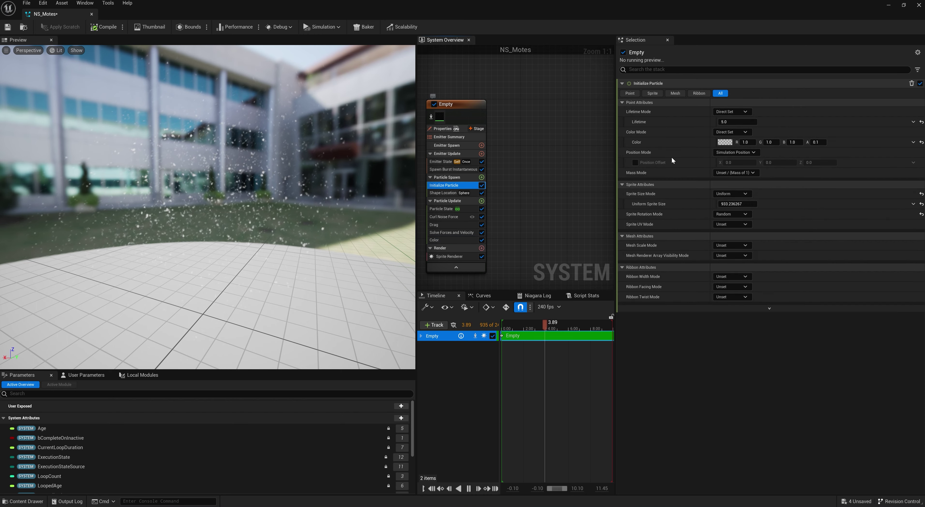
click(819, 142)
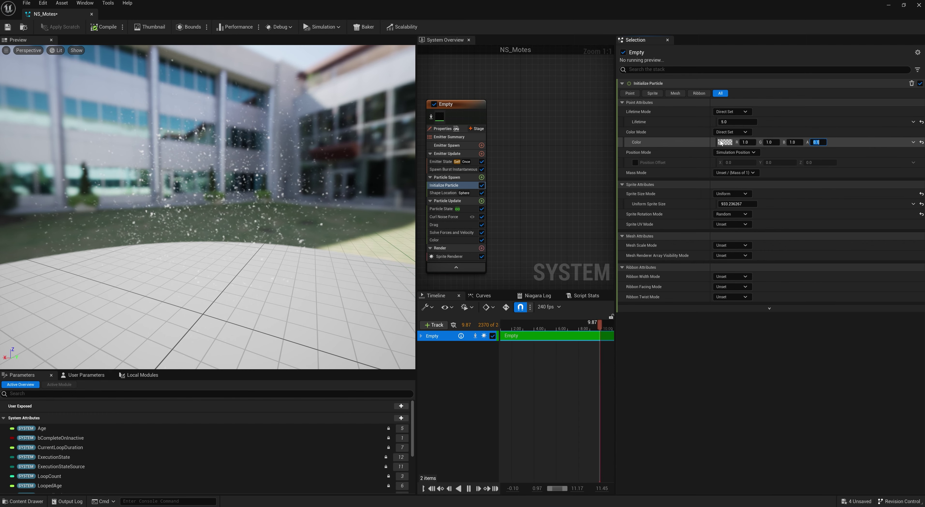
click(440, 240)
key(Delete)
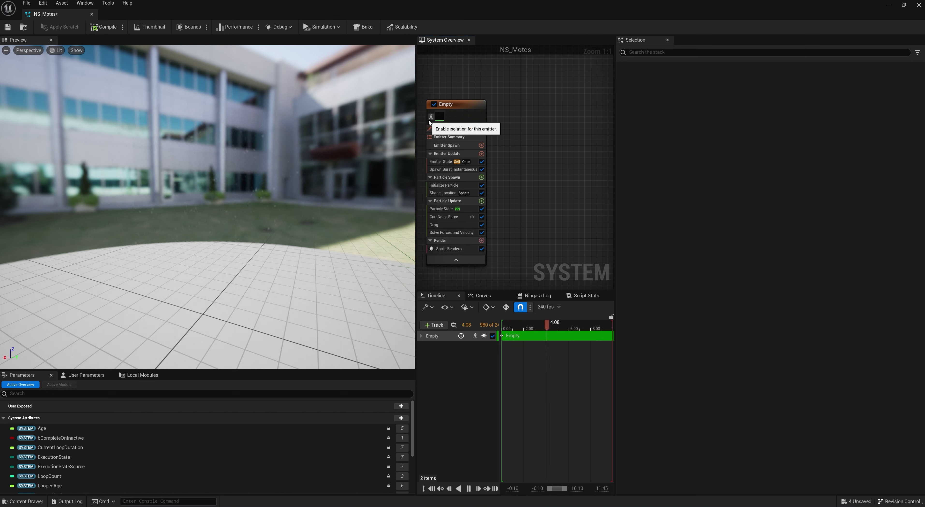
Disable the existing Empty emitter and add a second empty emitter to the NS_Motes system.
click(434, 104)
right_click(532, 115)
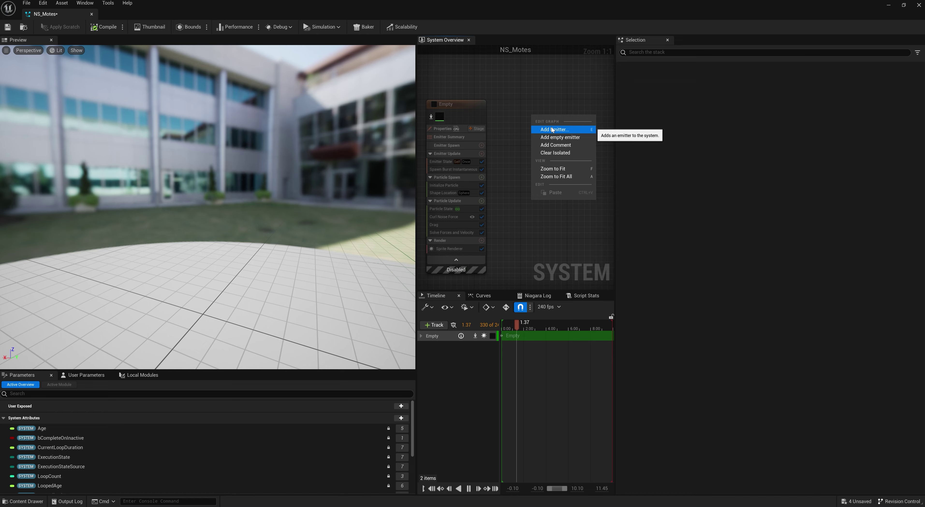
click(548, 130)
click(607, 253)
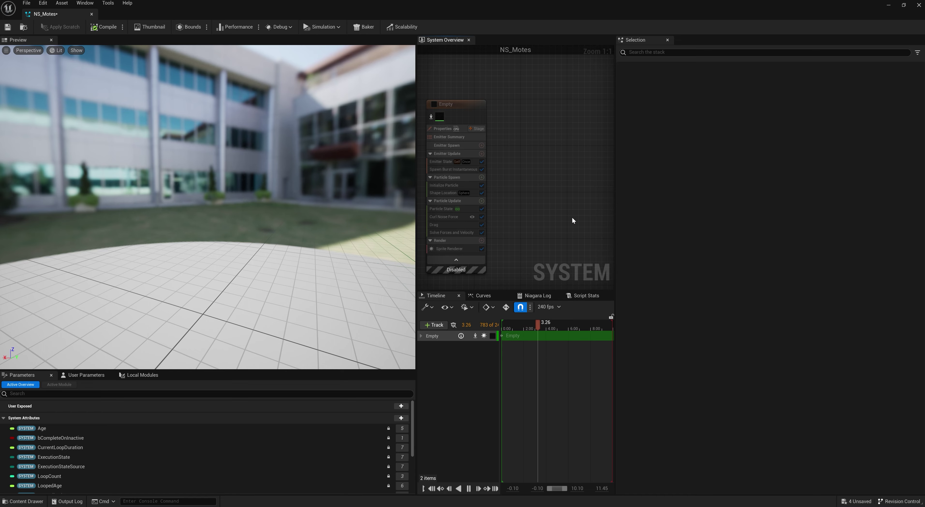
Assign the M_Motes_Inst material instance to the Sprite Renderer of the Empty001 emitter.
right_drag(587, 129, 550, 153)
click(477, 235)
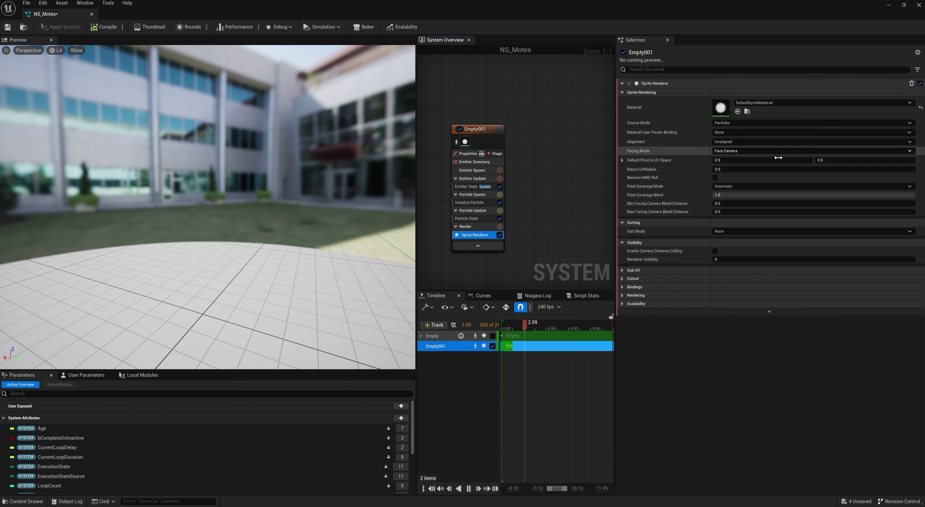
click(758, 103)
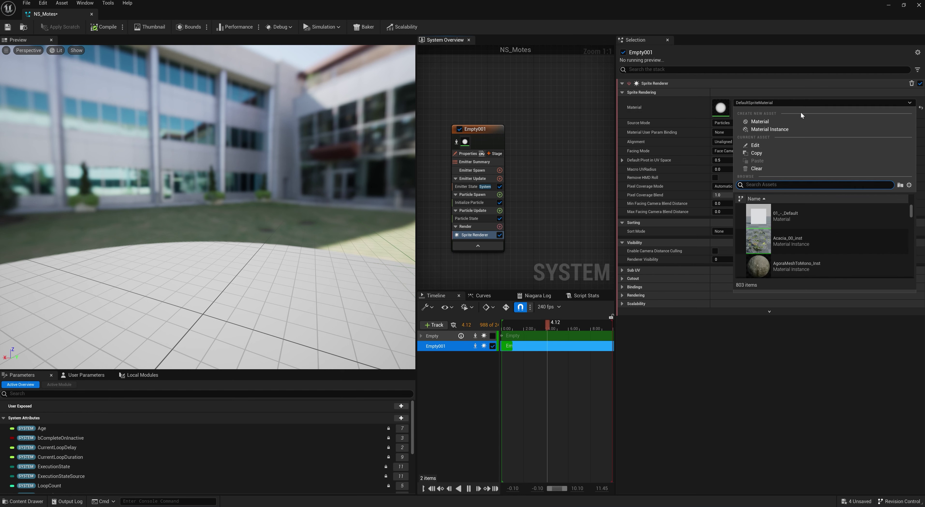
text(mote)
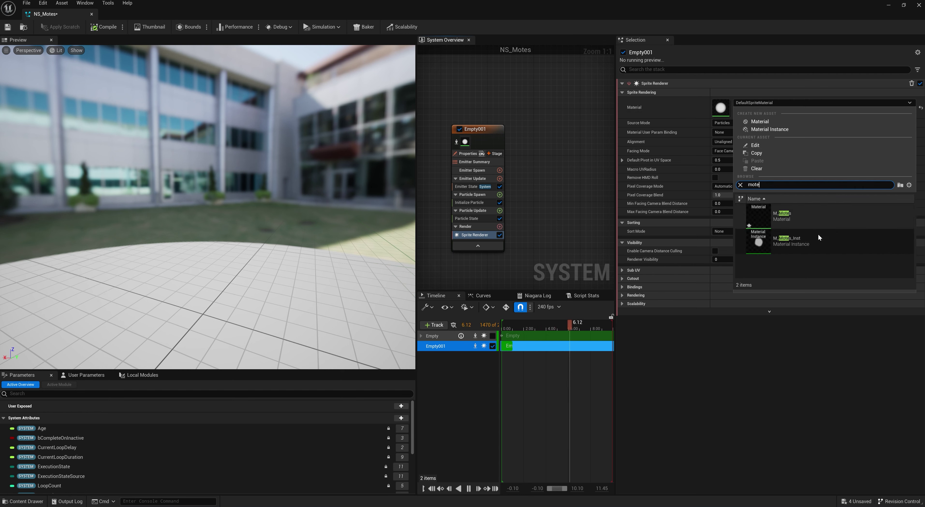
click(805, 240)
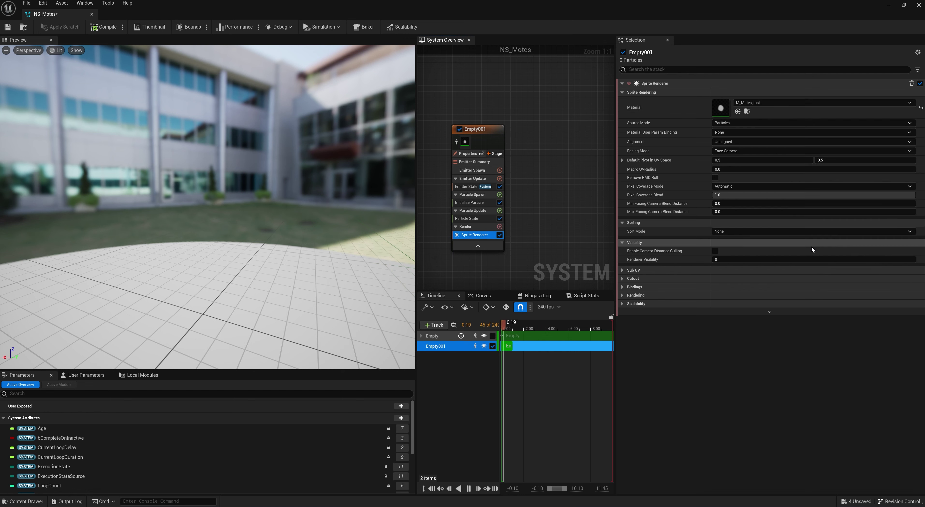
Add a Spawn Burst Instantaneous module to Empty001's Emitter Update with a Spawn Count of 20.
click(500, 178)
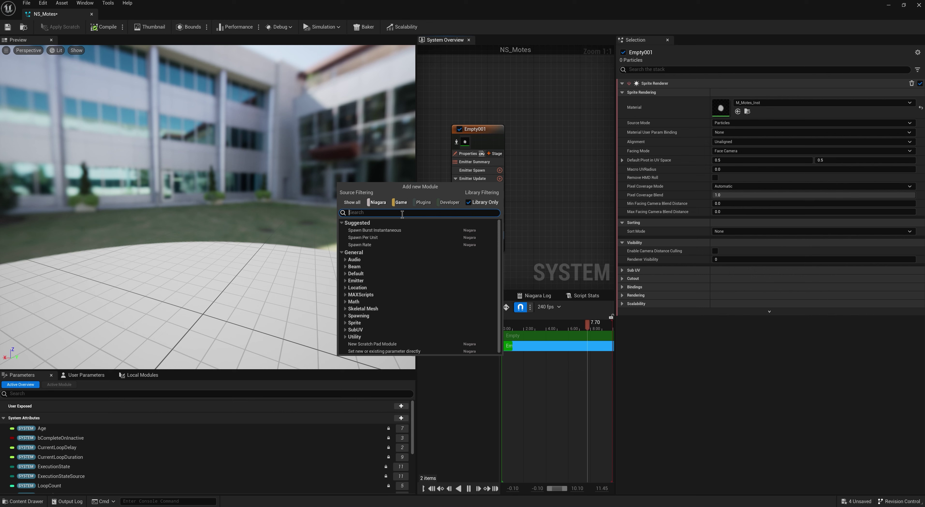
text(bur)
key(Return)
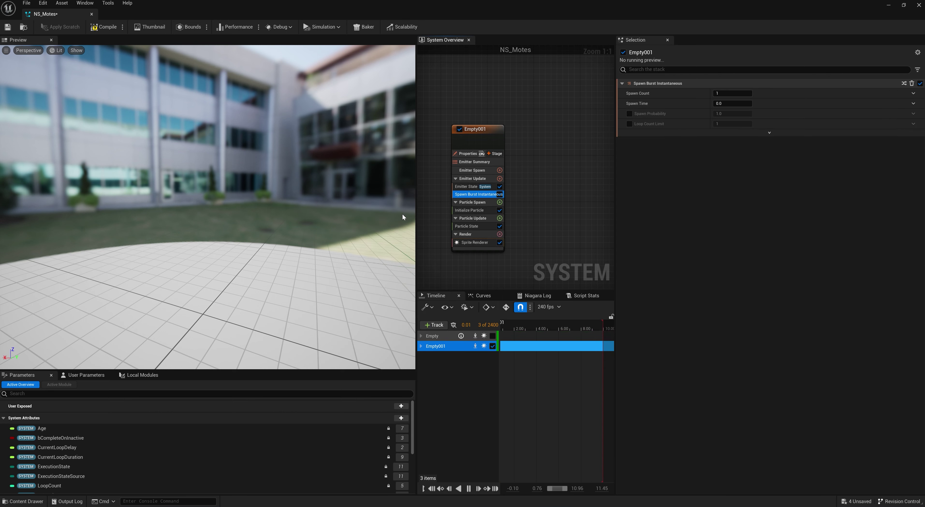
click(719, 93)
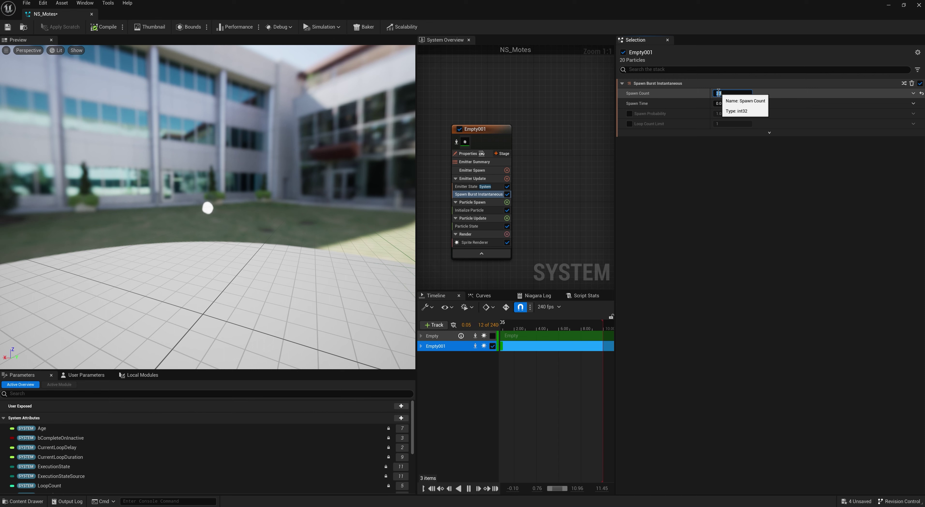
Configure Empty001's Emitter State with Life Cycle Mode Self, Loop Behavior Once and Loop Duration Mode Infinite.
click(466, 186)
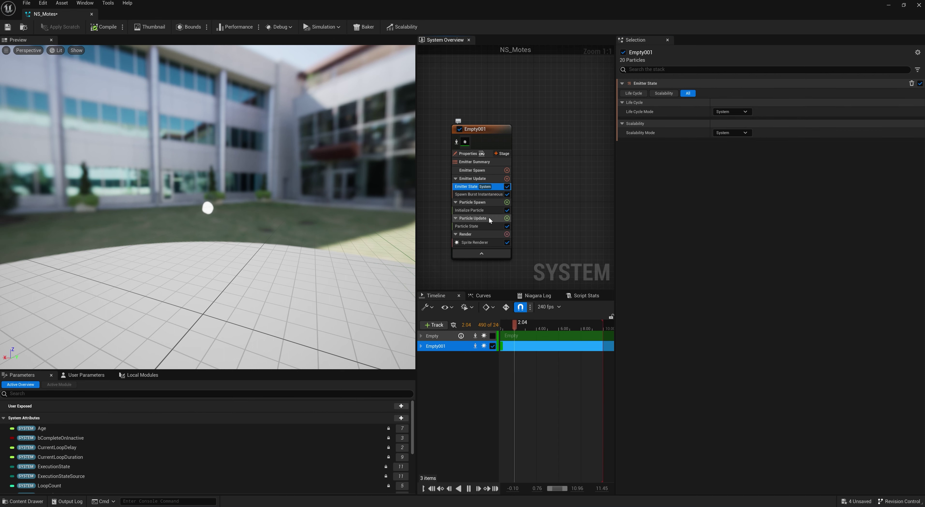
click(733, 112)
click(737, 130)
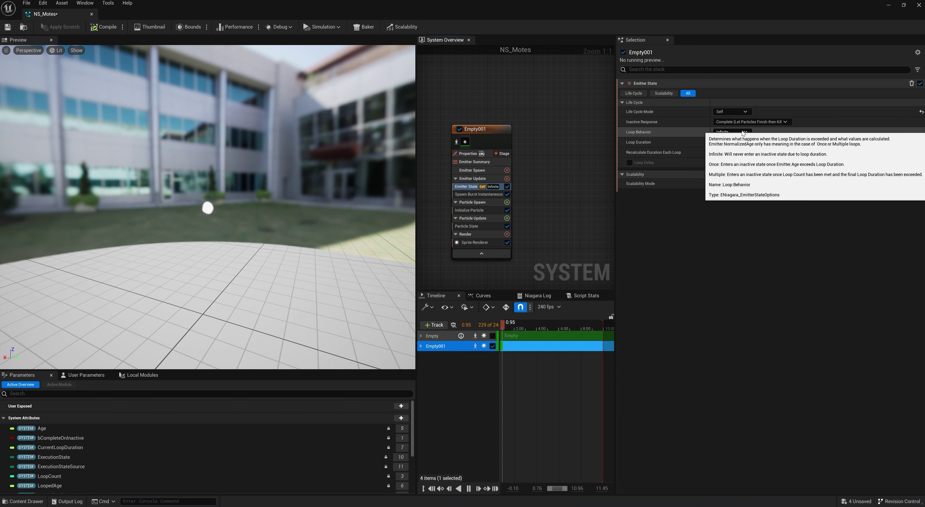
click(734, 132)
click(737, 146)
click(736, 143)
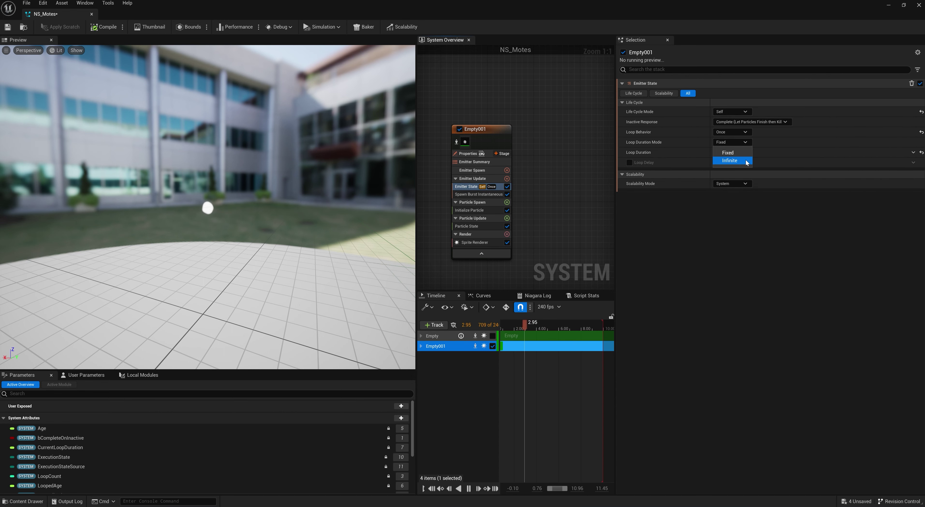
click(731, 159)
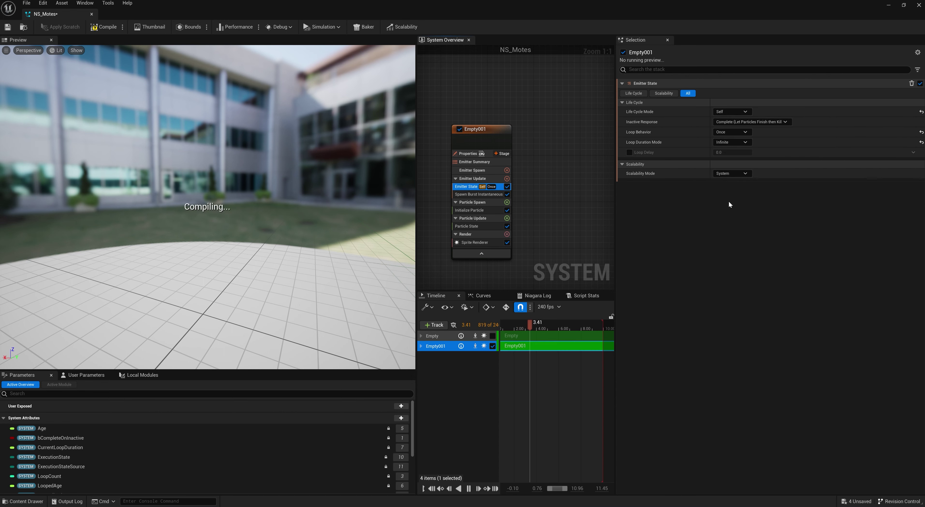
Turn off Kill Particles When Lifetime Has Elapsed in Empty001's Particle State and check the particles in the preview.
click(481, 225)
click(716, 94)
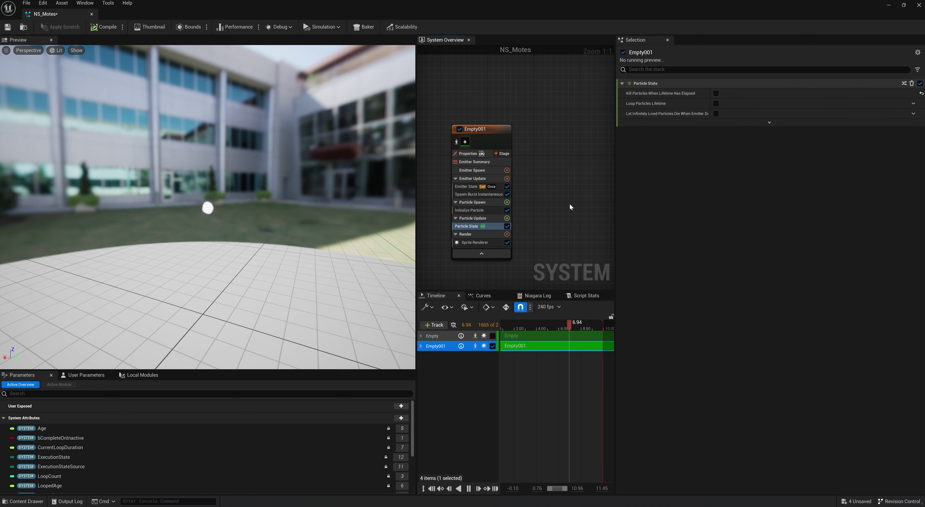
drag(230, 223, 273, 204)
right_drag(224, 225, 235, 208)
drag(230, 209, 242, 233)
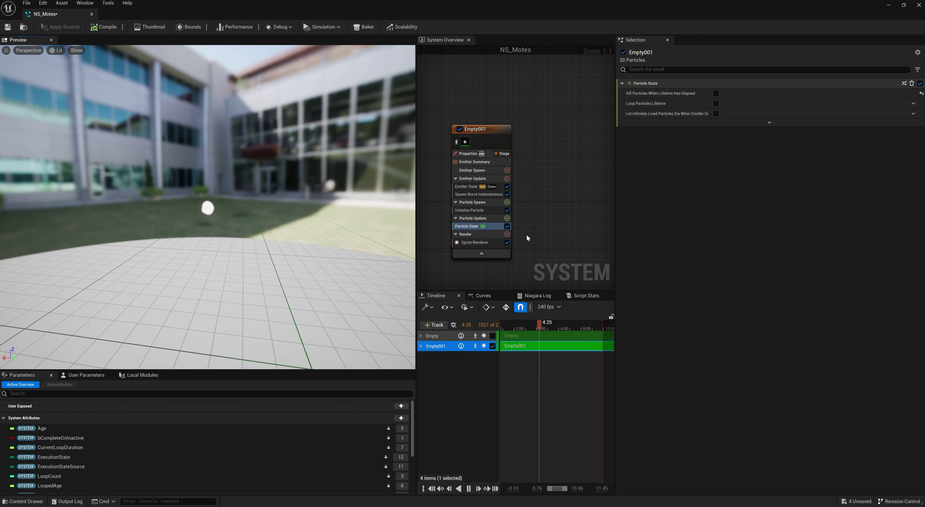
Add a Shape Location module to Empty001's Particle Spawn and check the spread of particles in the preview.
click(507, 202)
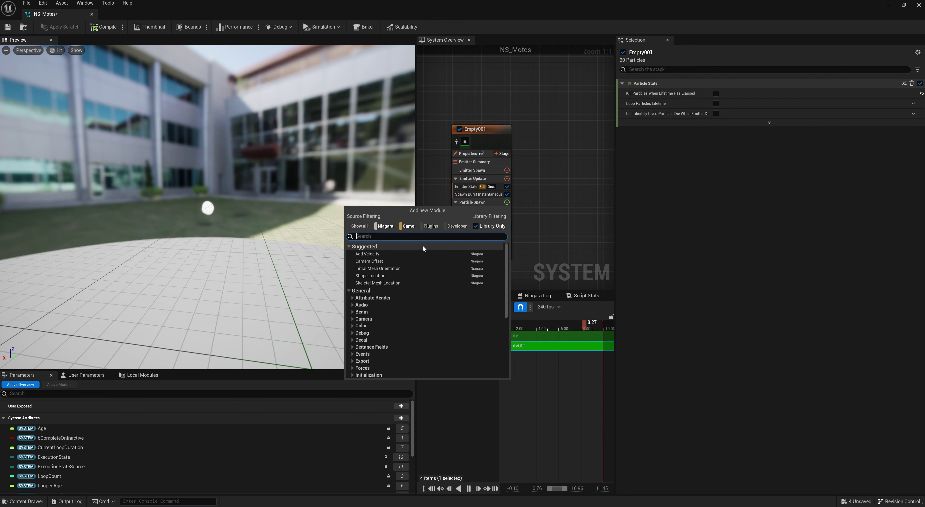
text(shape)
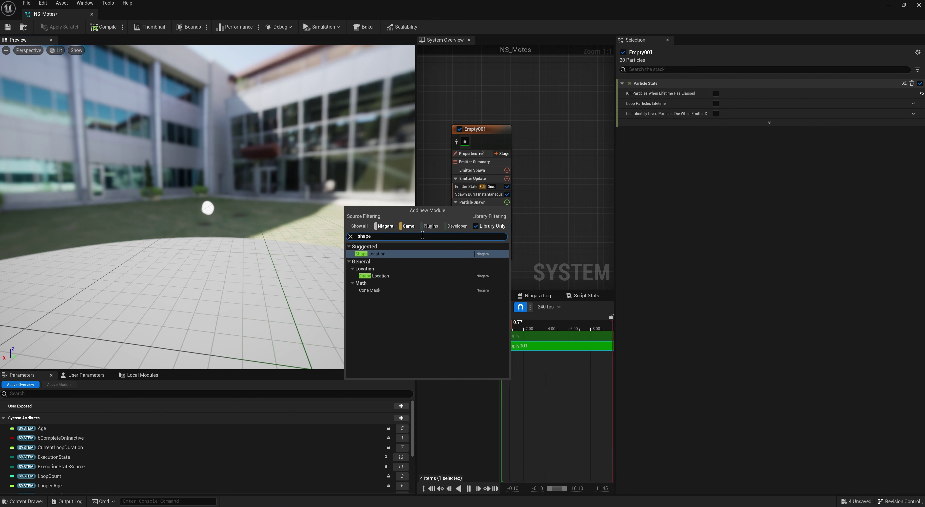
key(Return)
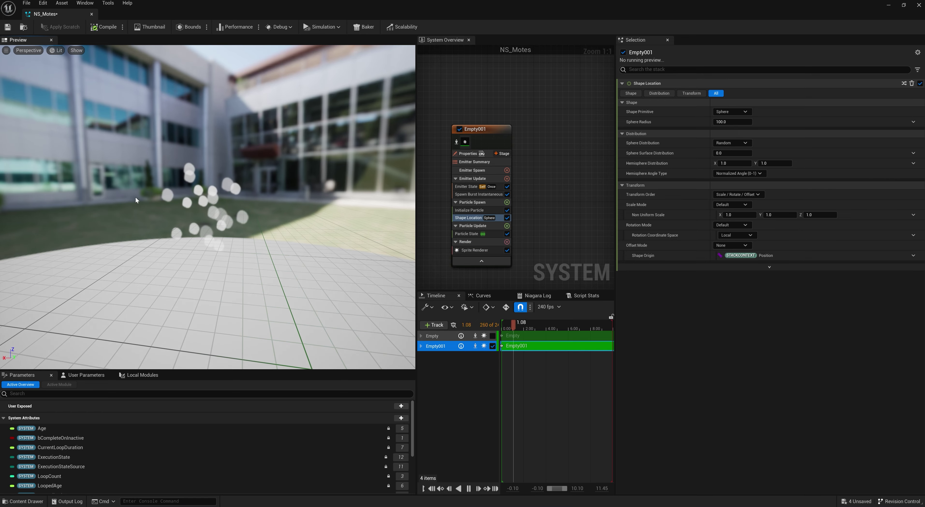
drag(256, 219, 239, 208)
scroll(256, 219, down, 4)
In Empty001's Initialize Particle, set Sprite Rotation Mode to Random and Sprite Size Mode to Random Uniform.
click(493, 209)
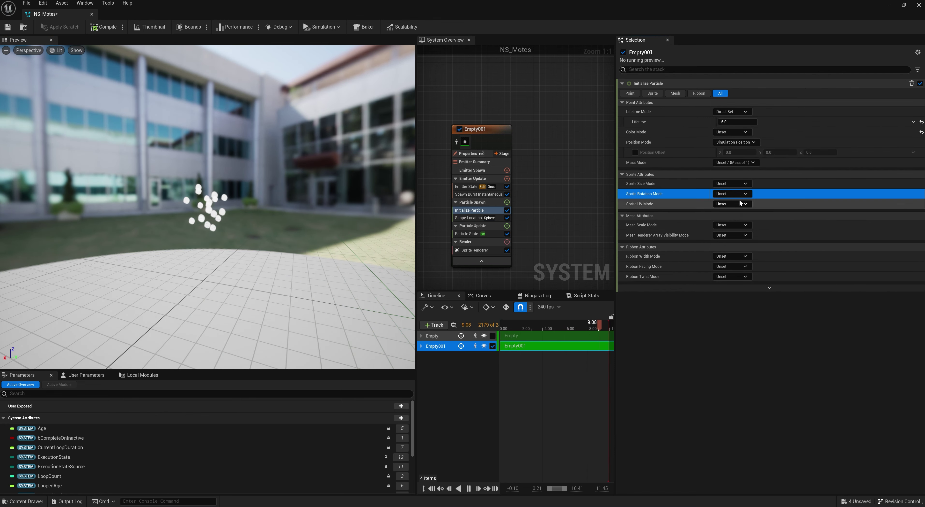
click(731, 193)
click(747, 213)
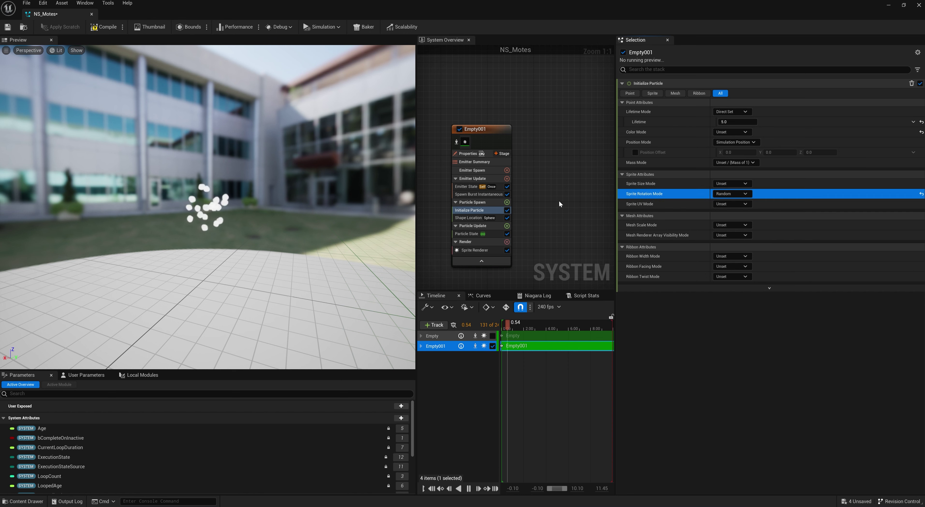
click(725, 183)
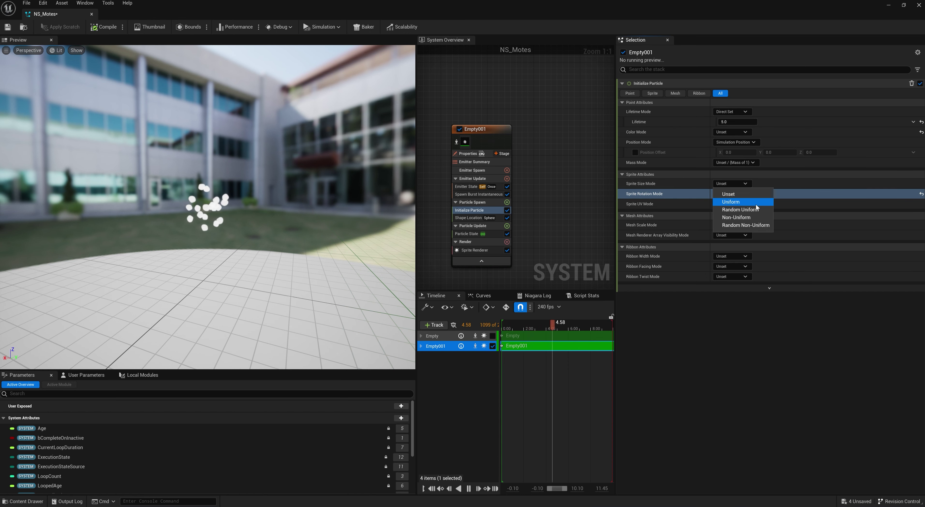
click(755, 203)
click(741, 186)
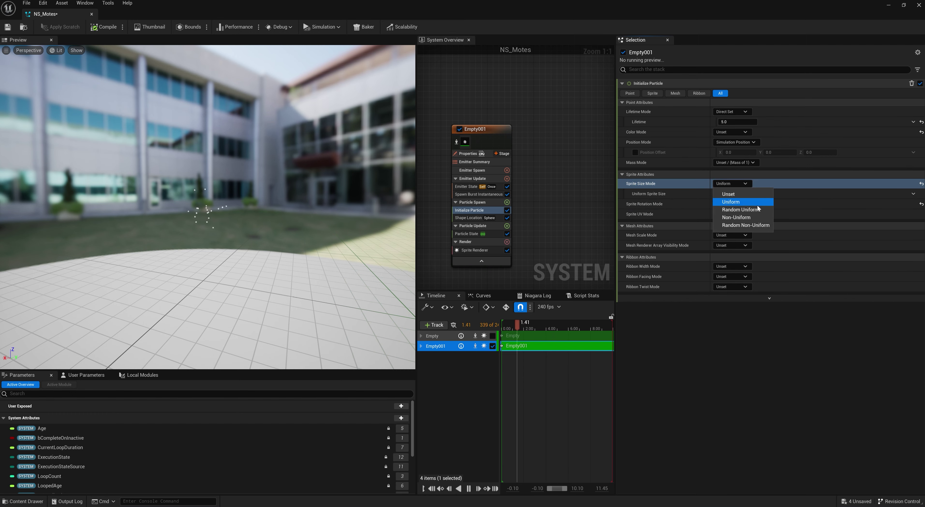
click(757, 212)
Set Empty001's Uniform Sprite Size Min to 2 and Max to 5, comparing the particles in the preview and the level.
click(745, 195)
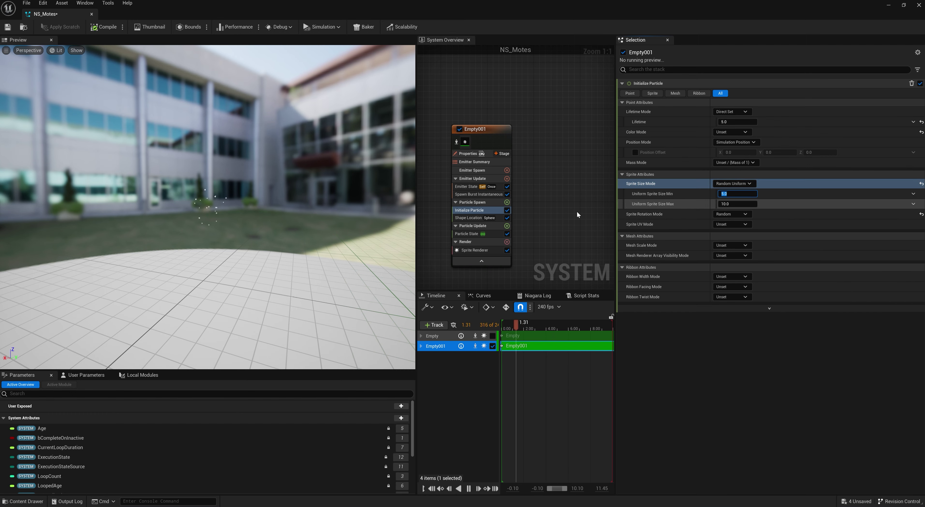
scroll(230, 223, up, 6)
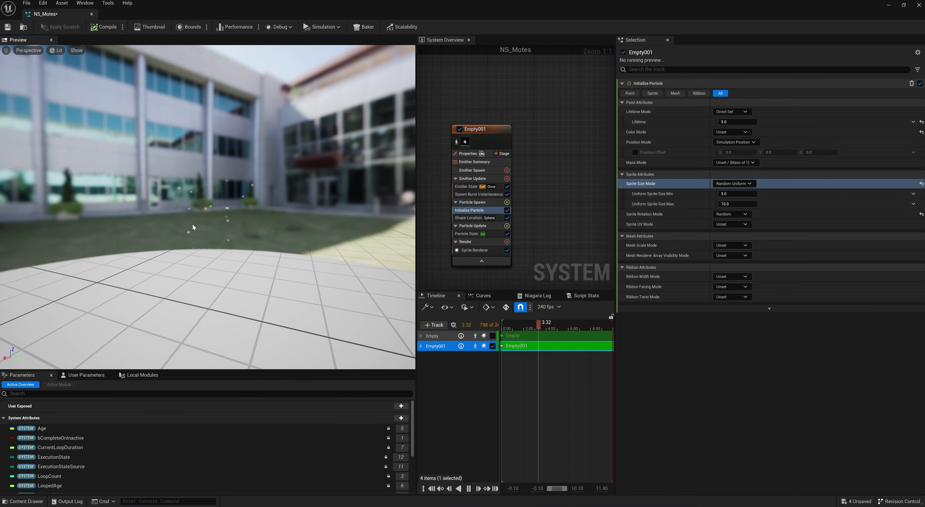
mouse_move(196, 225)
mouse_down()
mouse_move(220, 229)
mouse_move(207, 217)
mouse_up()
click(729, 194)
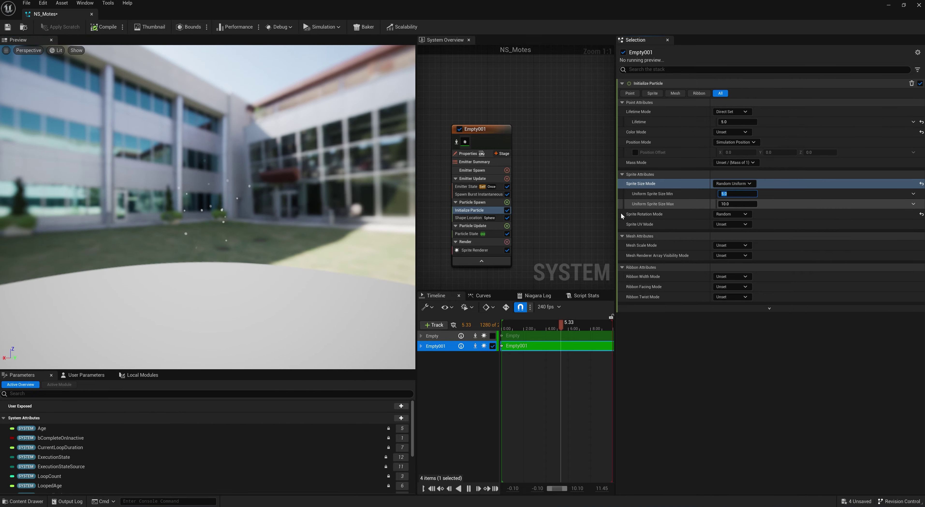
double_click(427, 16)
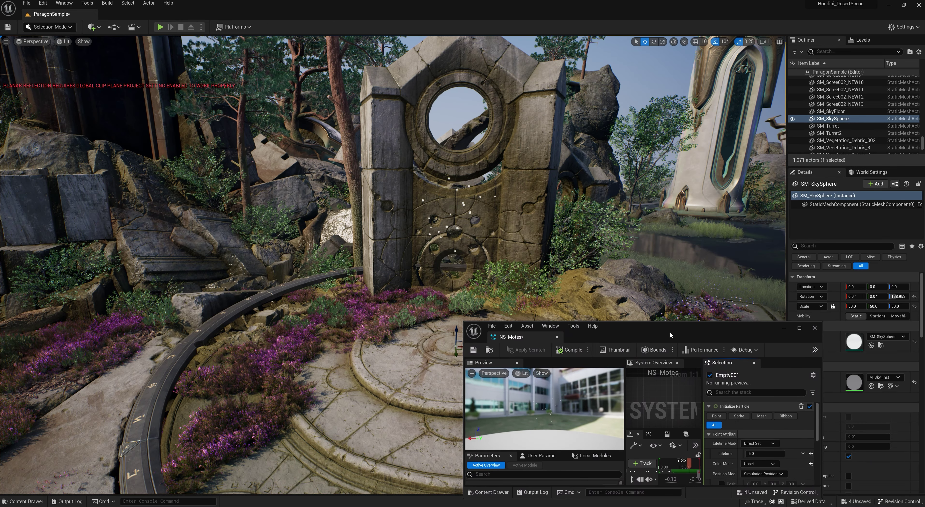
double_click(670, 331)
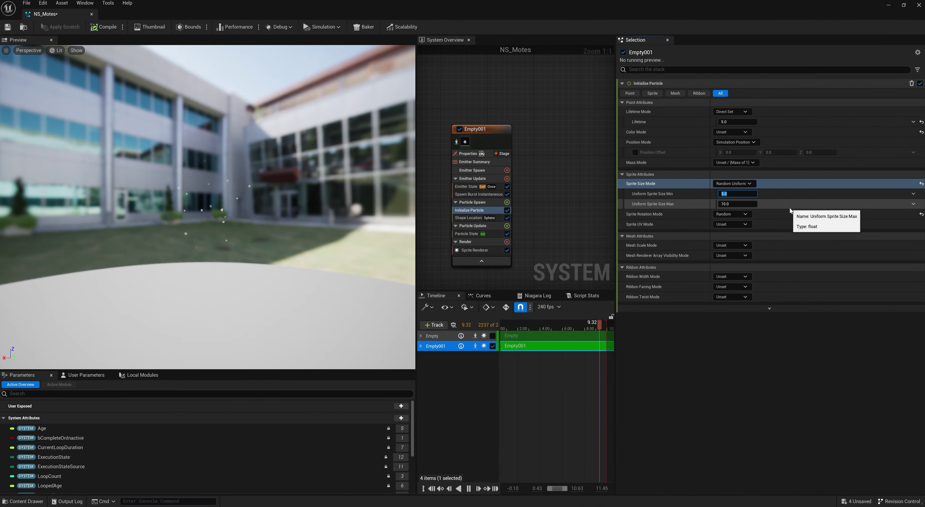
text(2)
key(Tab)
text(5)
key(Return)
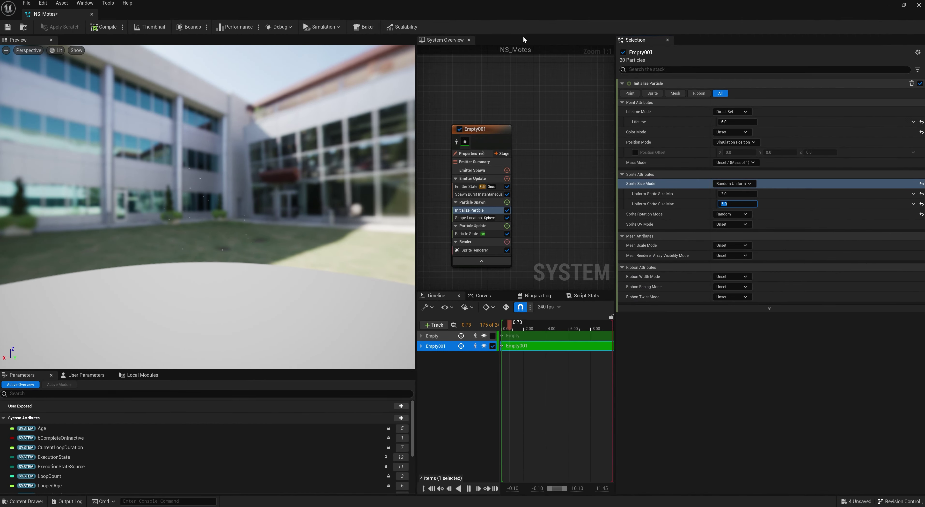
Examine the size of the motes around the stone arch in the level viewport, then return to the NS_Motes editor.
drag(525, 7, 578, 383)
key(w)
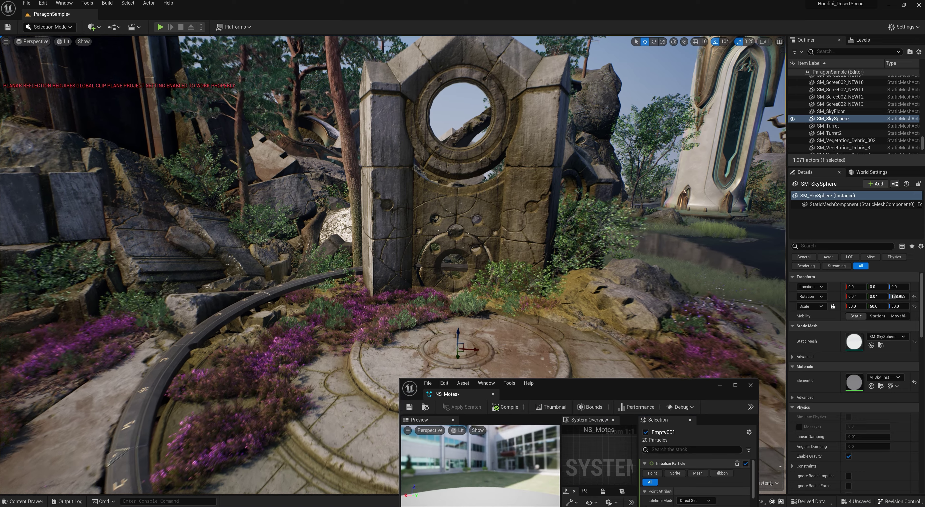
mouse_move(527, 258)
alt+mouse_down()
mouse_move(456, 258)
mouse_move(510, 263)
alt+mouse_up()
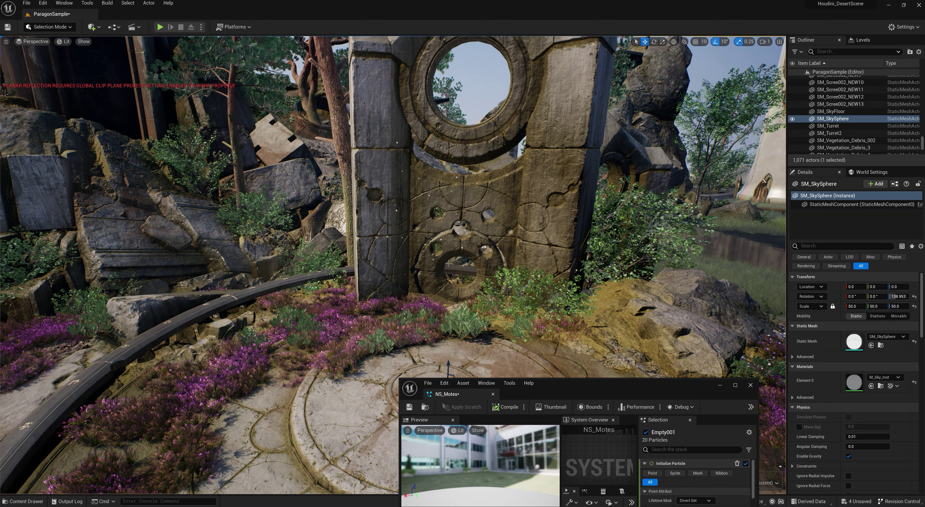
alt+right_drag(449, 264, 402, 263)
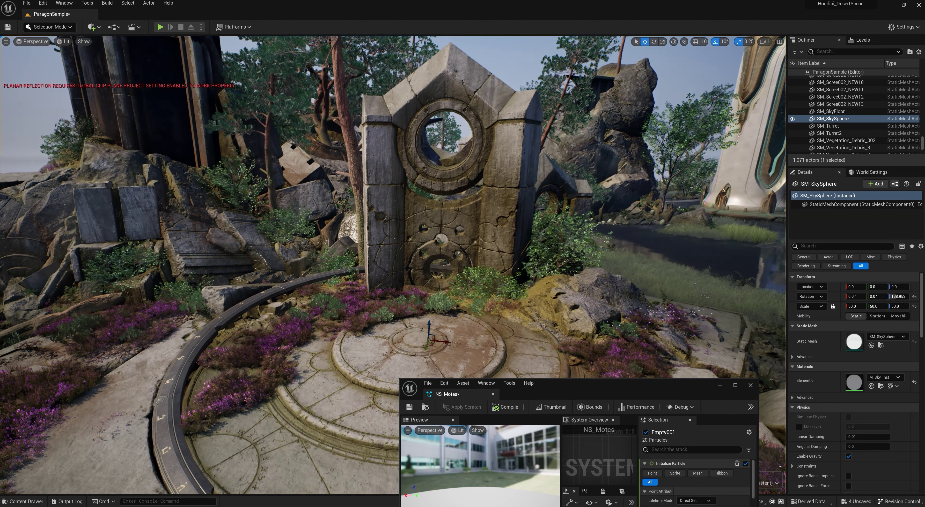
double_click(598, 386)
Add a Curl Noise Force module to Empty001's Particle Update and resolve its dependency with Solve Forces and Velocity.
click(507, 202)
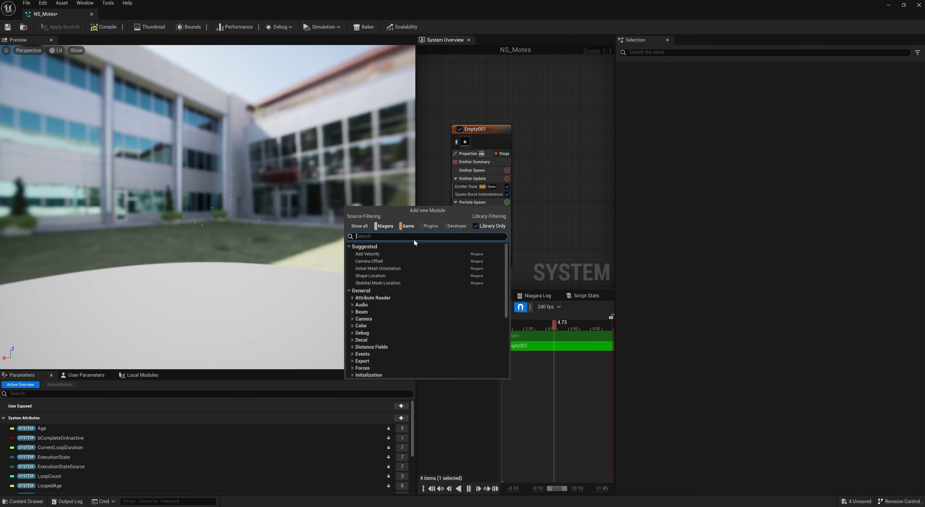
click(532, 238)
click(507, 226)
text(curl)
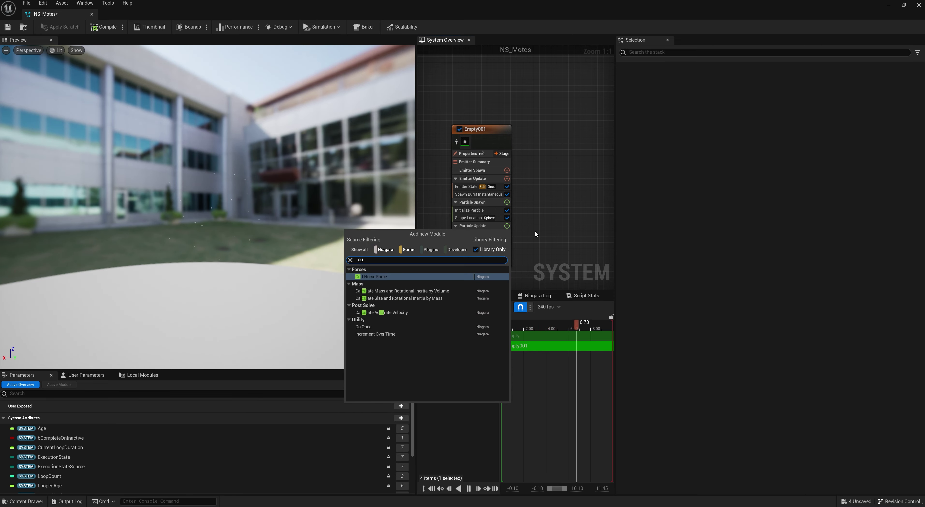
key(Return)
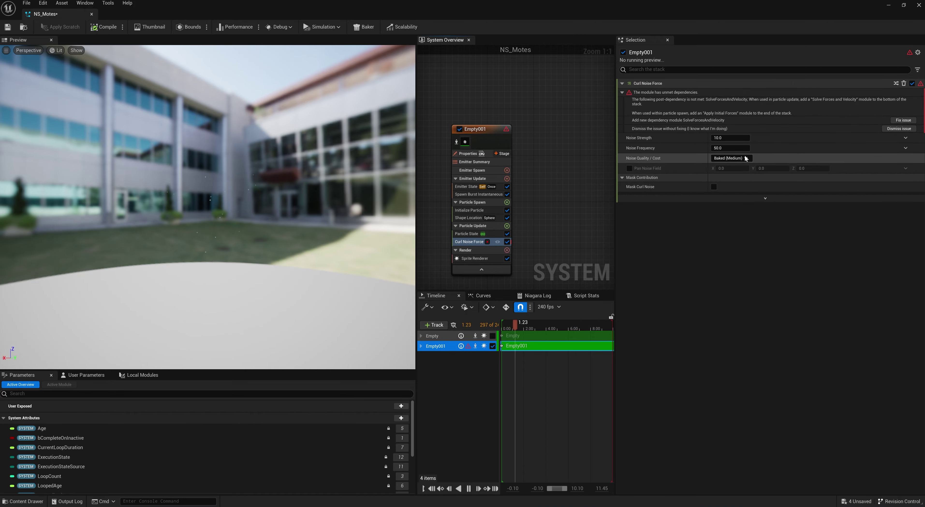
click(903, 120)
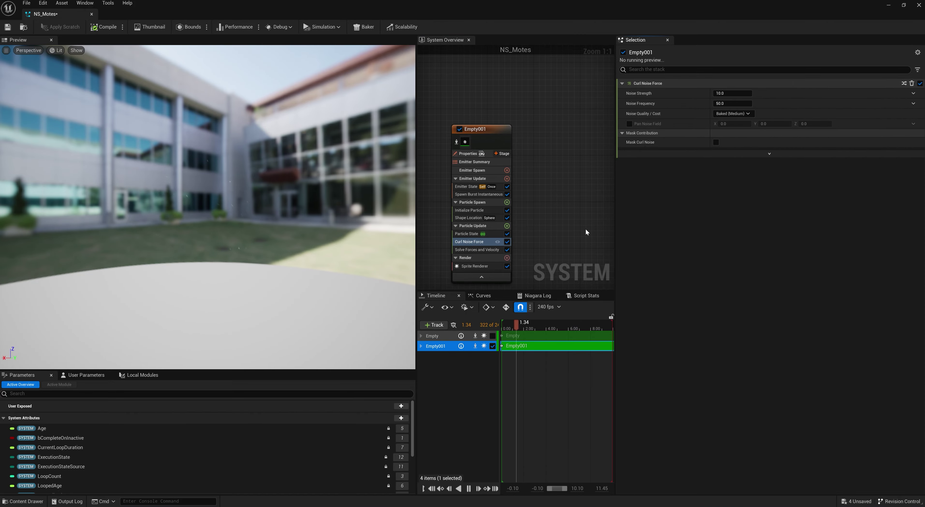
Examine the curl noise motion of the motes near the stone arch in the level viewport.
drag(491, 5, 671, 377)
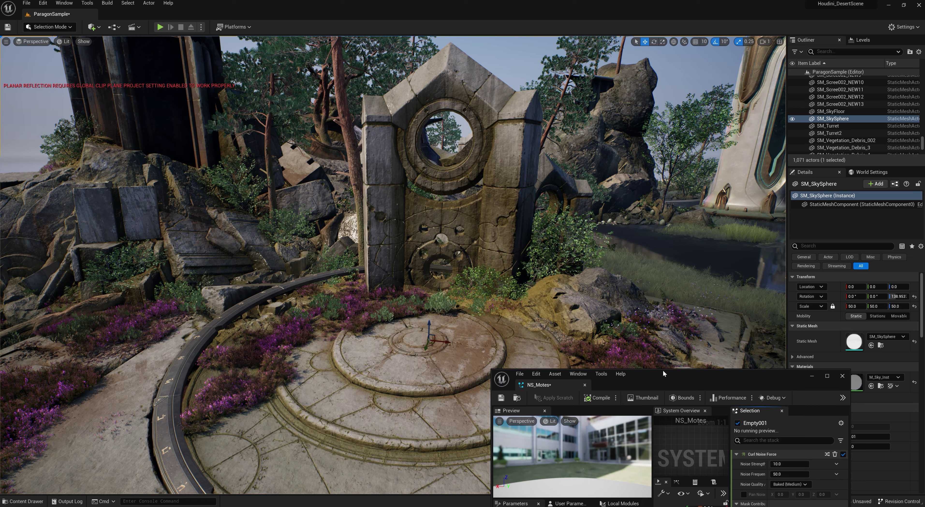
key(w)
right_drag(447, 287, 448, 269)
key(s)
key(w)
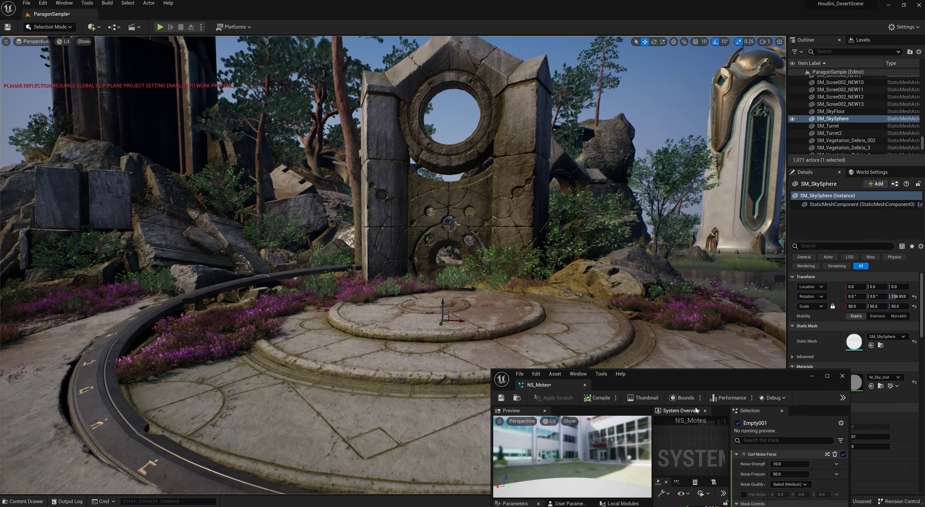
double_click(689, 376)
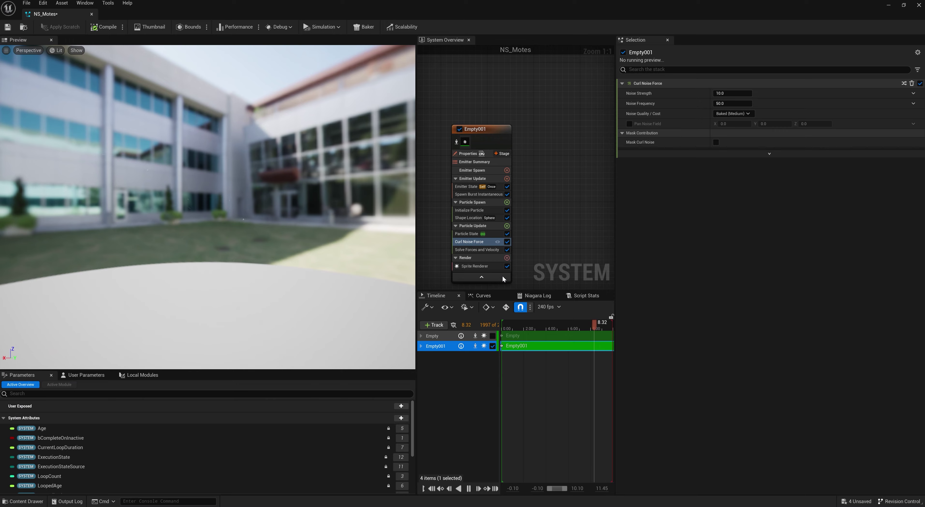
Raise Empty001's Uniform Sprite Size Min to about 4.95 and Max to about 18.44 and check the motes in the level.
click(471, 210)
drag(738, 193, 759, 193)
drag(735, 203, 752, 204)
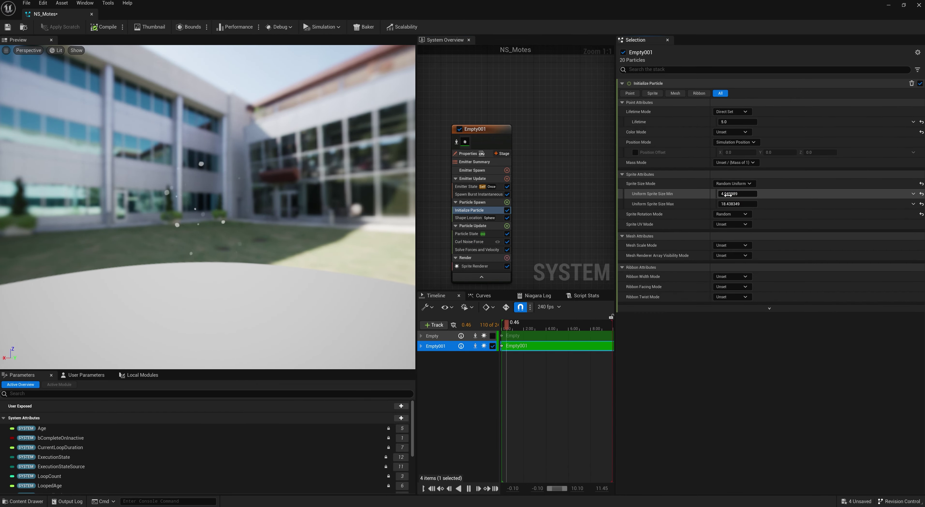
drag(510, 5, 684, 287)
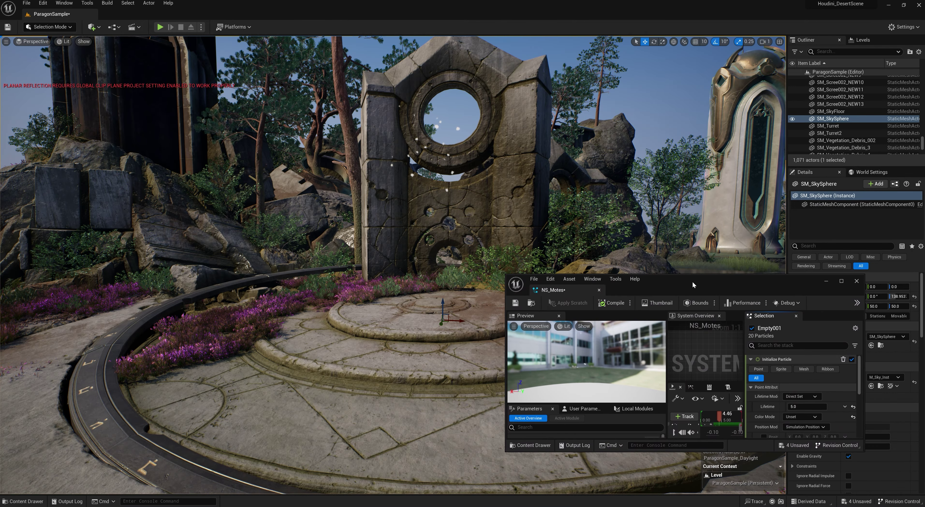
double_click(704, 282)
Add a Drag module to Empty001's Particle Update and set its Drag to 3.
click(507, 225)
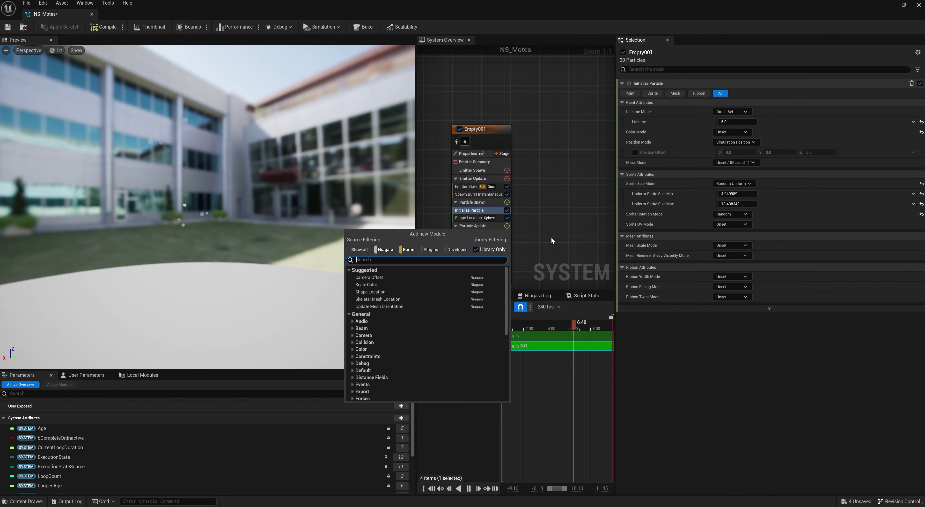
text(dar)
key(BackSpace)
key(BackSpace)
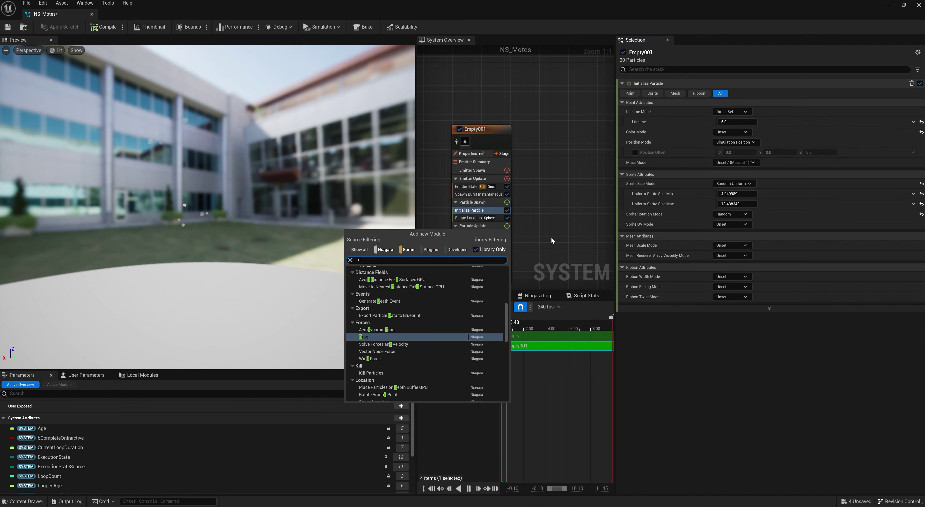
text(rag)
key(Return)
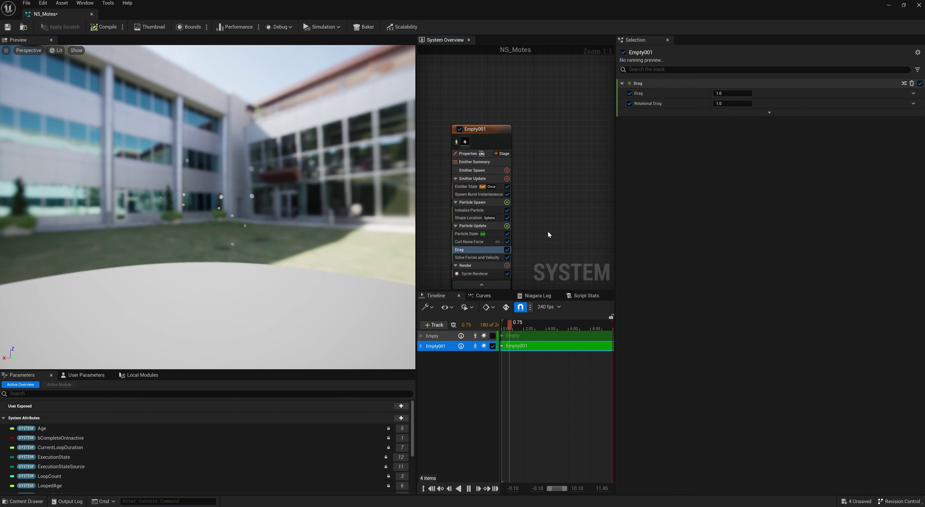
click(728, 95)
text(3)
key(Return)
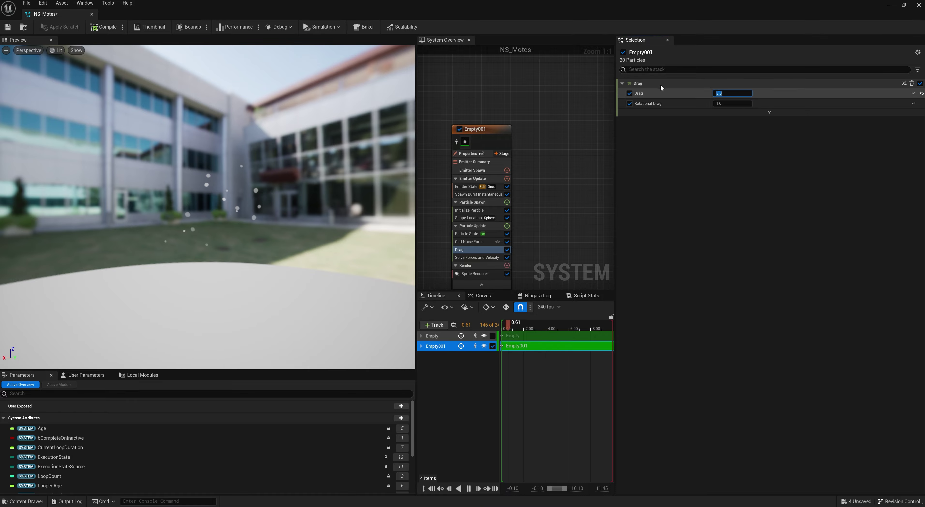
Examine the slowed motes up close in front of the stone arch in the level viewport.
drag(458, 7, 533, 302)
mouse_move(489, 168)
right_down()
mouse_move(492, 141)
mouse_move(484, 144)
mouse_move(479, 212)
mouse_move(486, 158)
right_up()
key(w)
key(w)
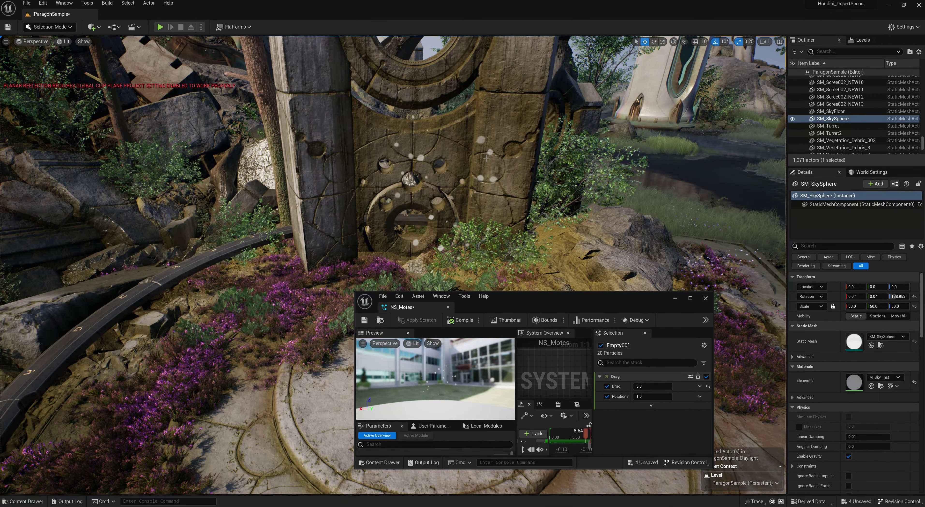
double_click(623, 296)
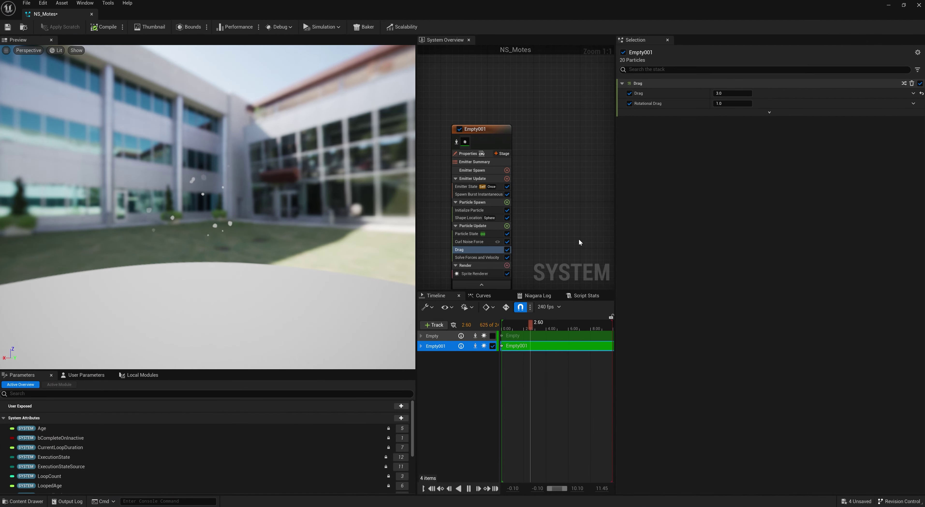
Increase the Sphere Radius of Empty001's Shape Location to about 286, check it in the level and restart the preview simulation.
click(478, 218)
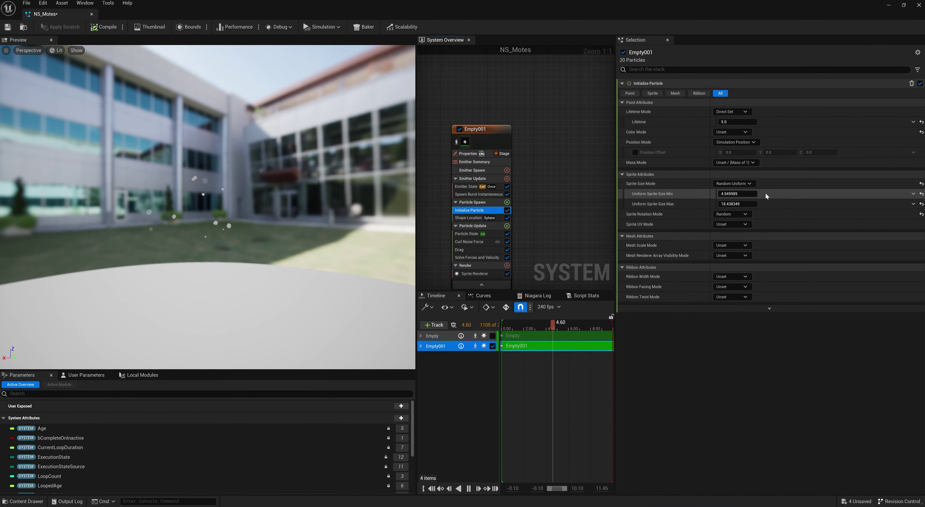
drag(731, 122, 772, 121)
drag(580, 19, 701, 373)
mouse_move(629, 284)
right_down()
mouse_move(629, 265)
mouse_move(629, 283)
right_up()
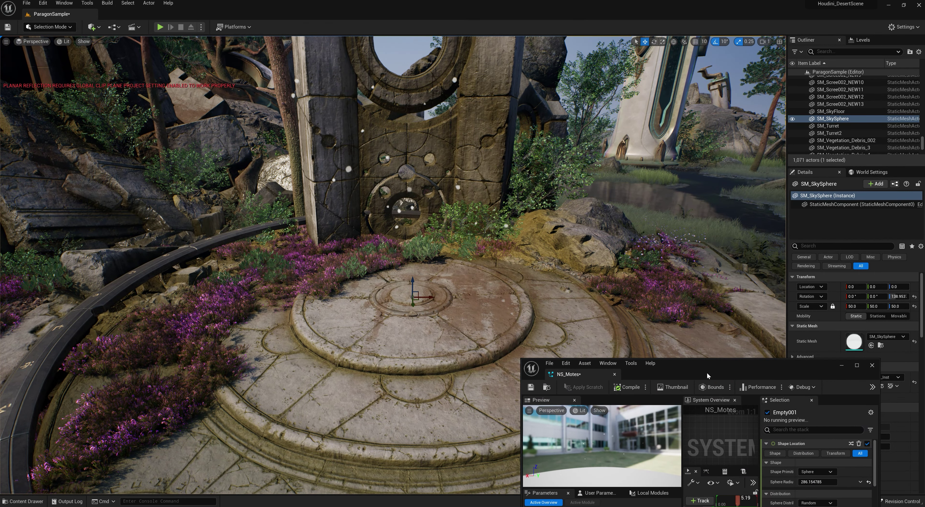
double_click(707, 366)
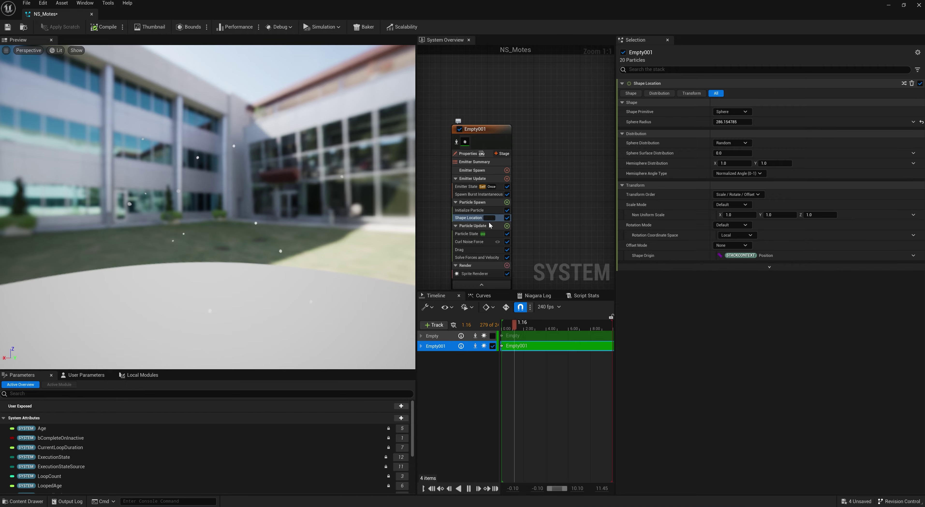
key(space)
key(space)
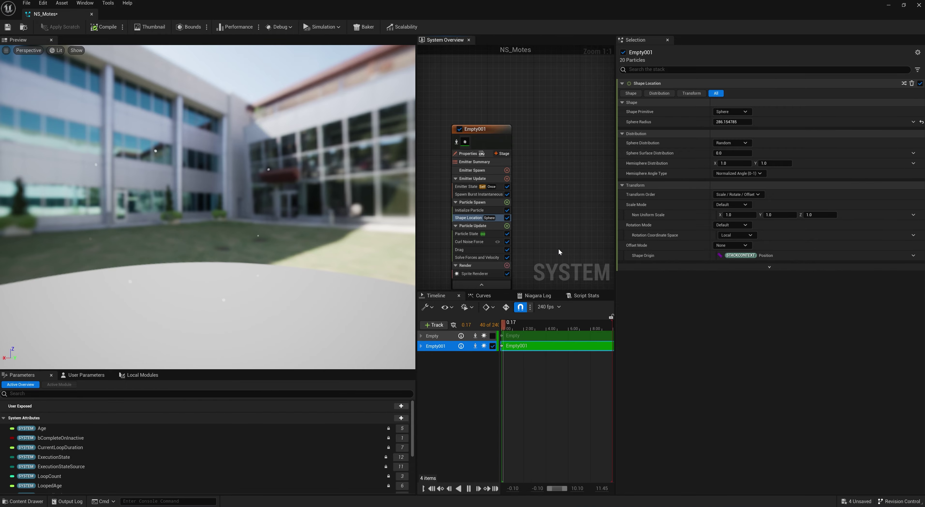
Set Empty001's Uniform Sprite Size Min to 2 and Max to 5, and check the smaller motes in the level.
drag(495, 10, 504, 325)
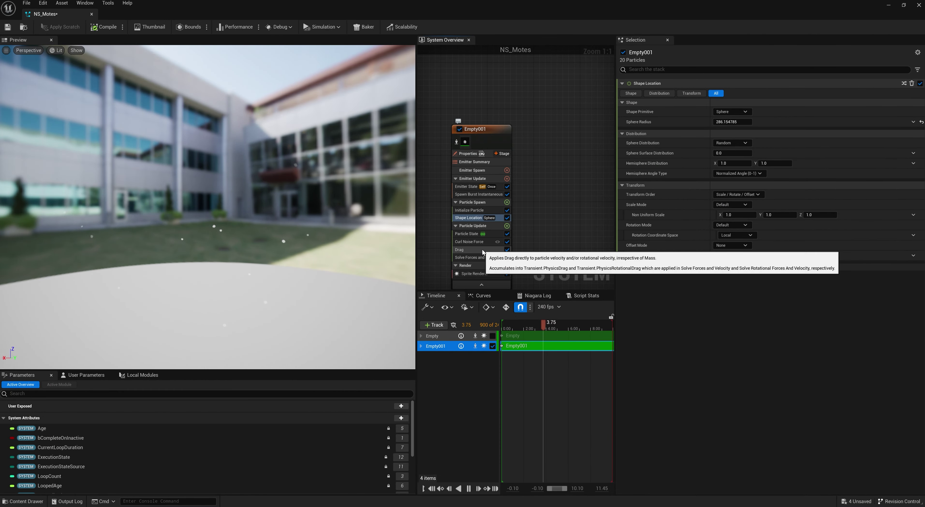
click(470, 210)
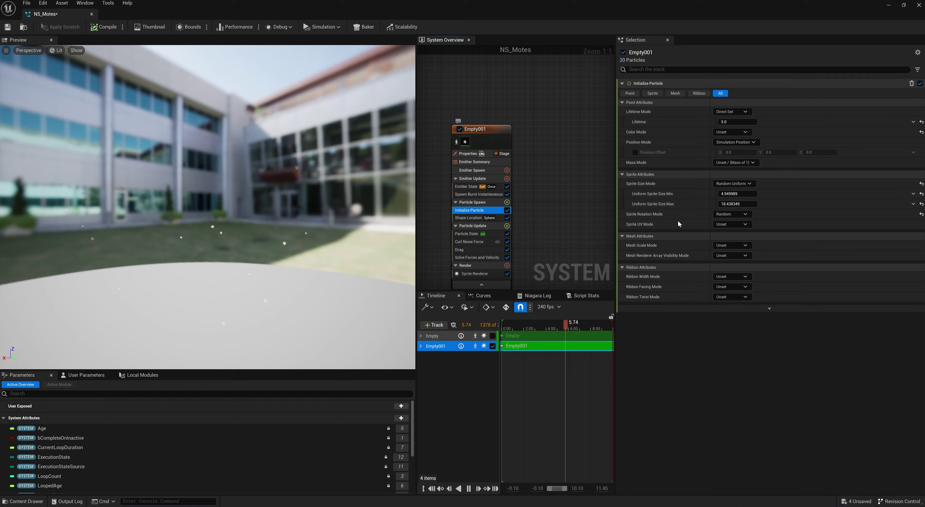
click(737, 195)
text(2)
key(Tab)
text(5)
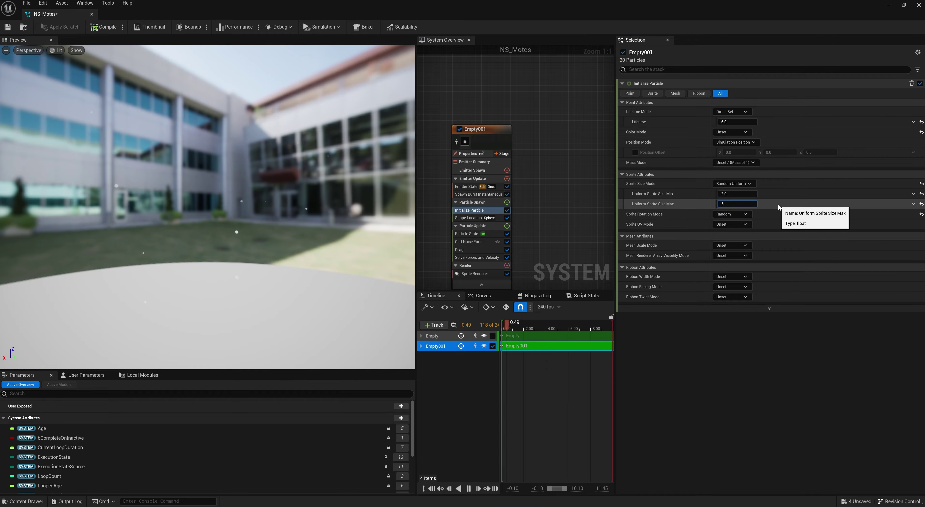
key(Return)
drag(464, 7, 557, 337)
double_click(573, 339)
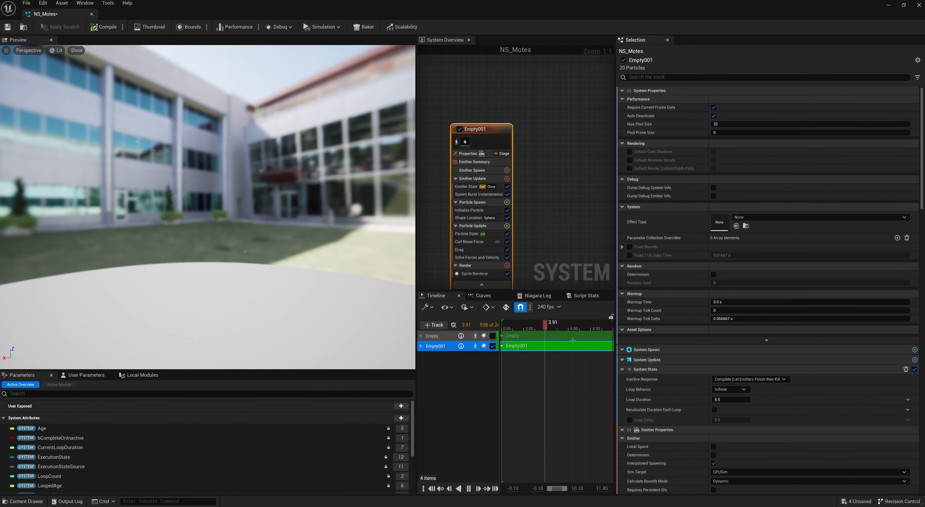
Compare the Spawn Burst Instantaneous settings of the Empty001 and Empty emitters.
click(567, 239)
click(479, 194)
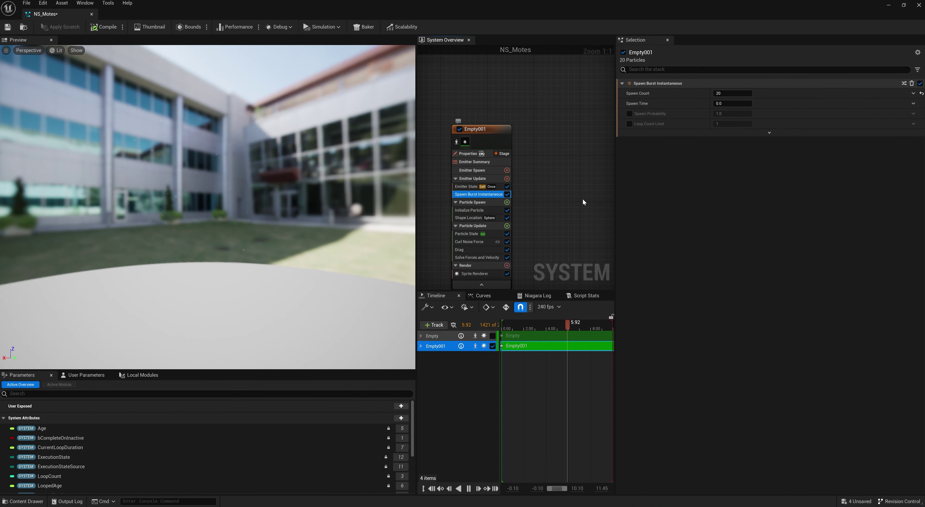
click(721, 93)
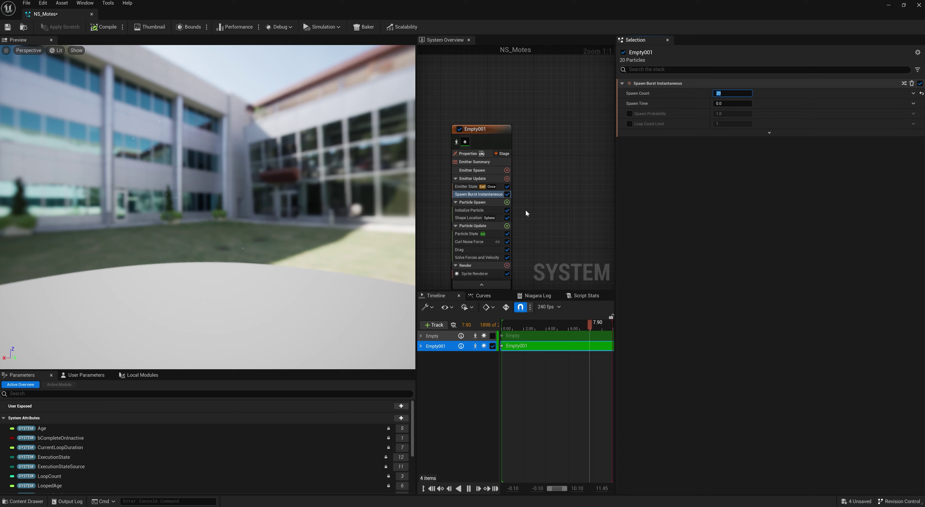
right_drag(433, 211, 506, 231)
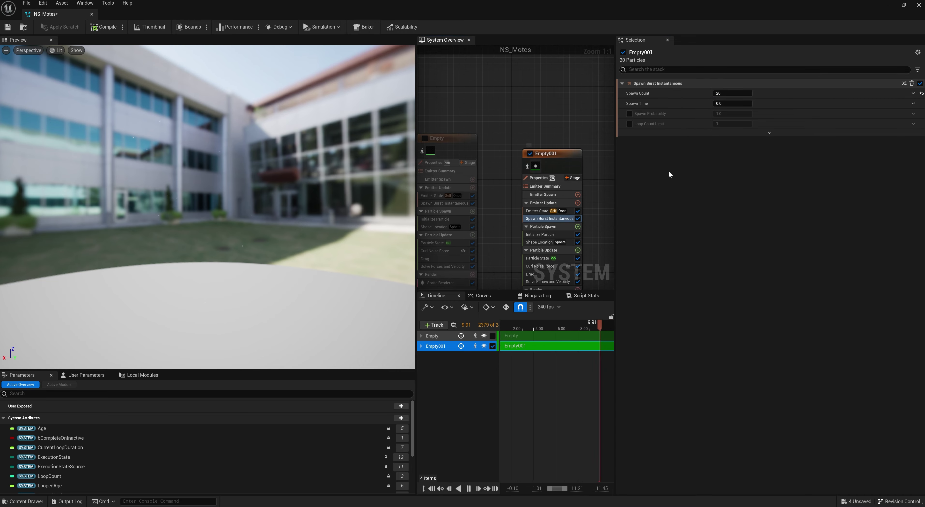
right_drag(451, 205, 516, 186)
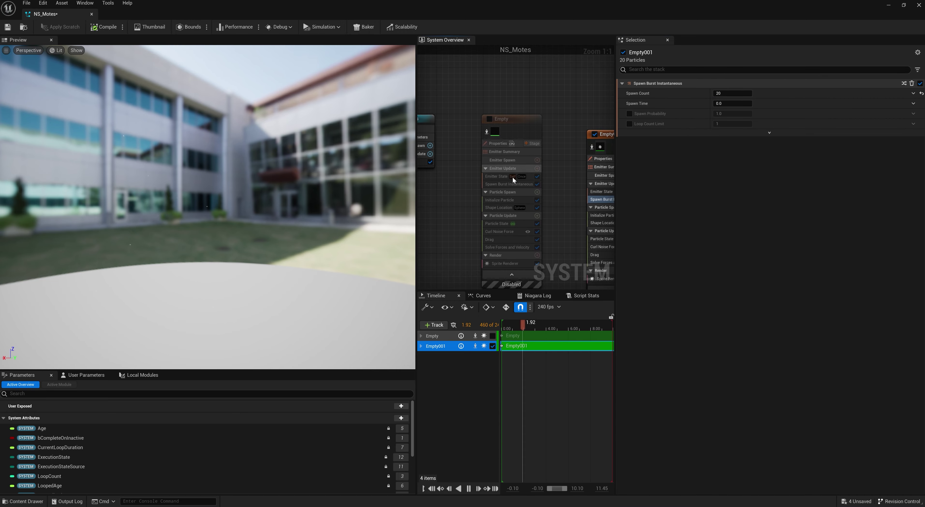
click(515, 186)
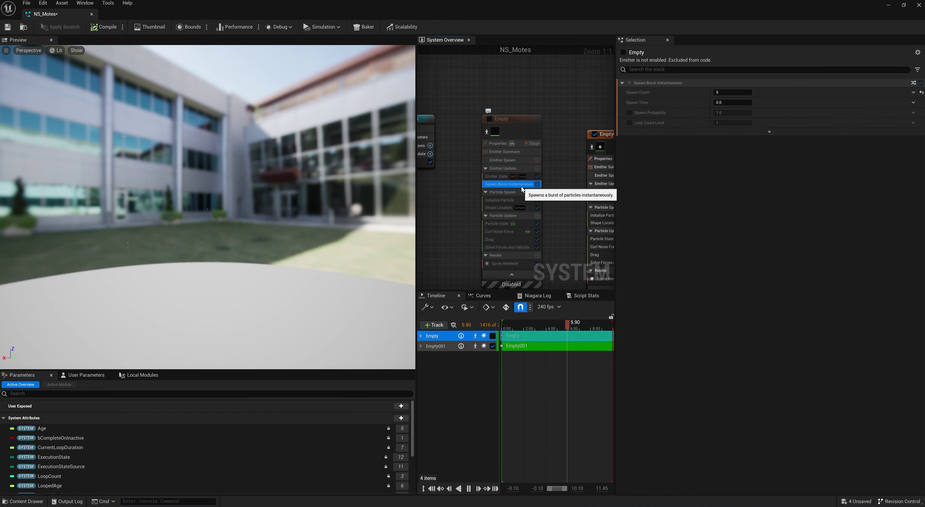
Re-enable the Empty emitter and check both emitters together around the stone arch in the level.
right_drag(558, 149, 524, 124)
drag(516, 11, 601, 353)
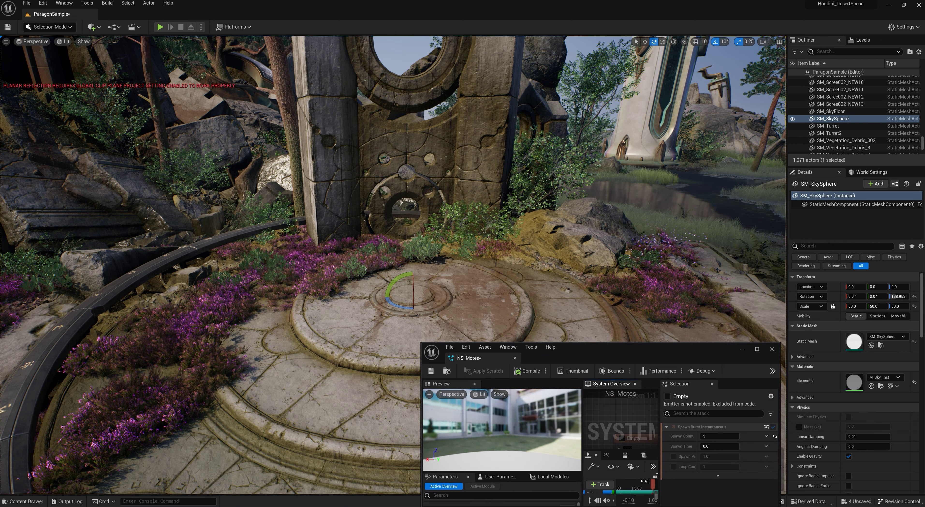
double_click(630, 354)
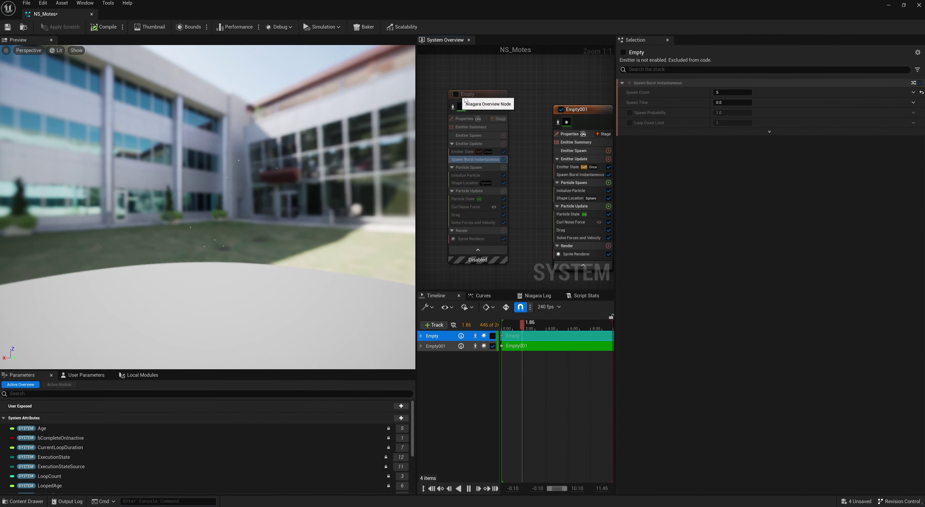
double_click(527, 12)
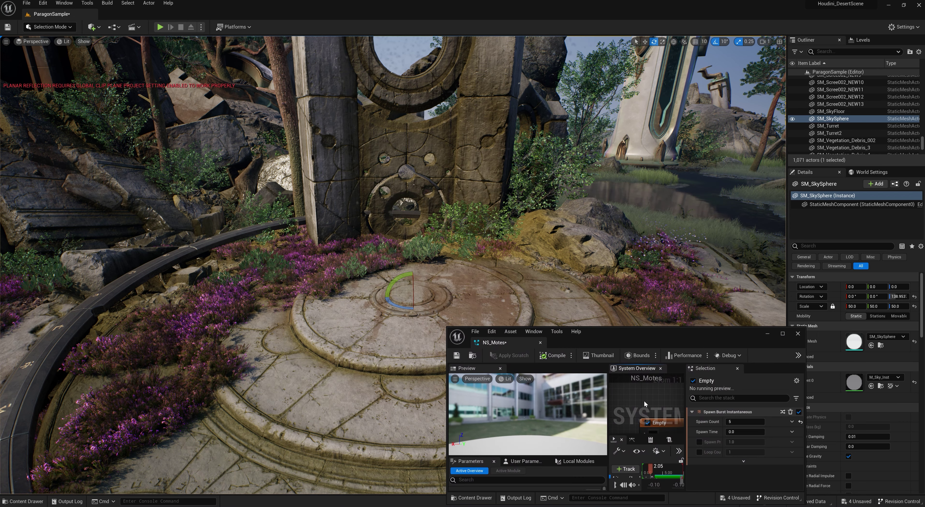
key(s)
right_drag(503, 259, 503, 259)
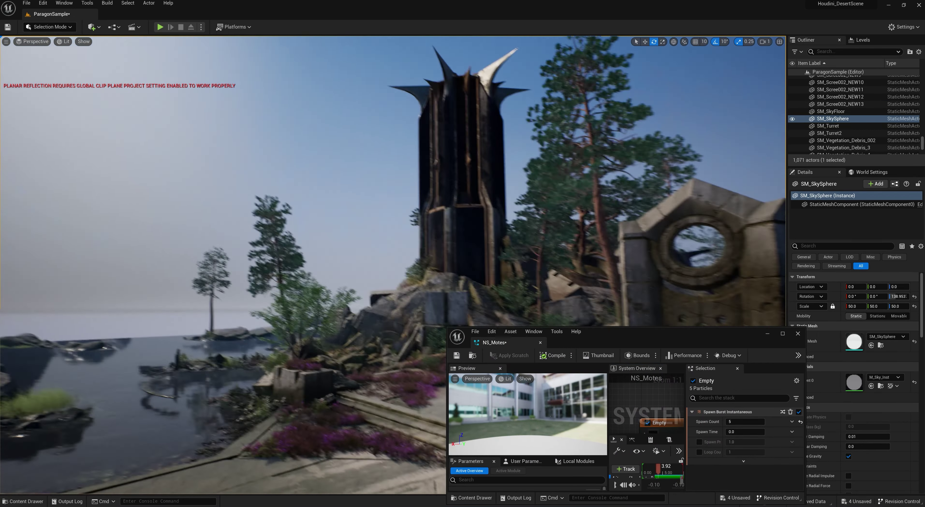
right_drag(531, 218, 532, 218)
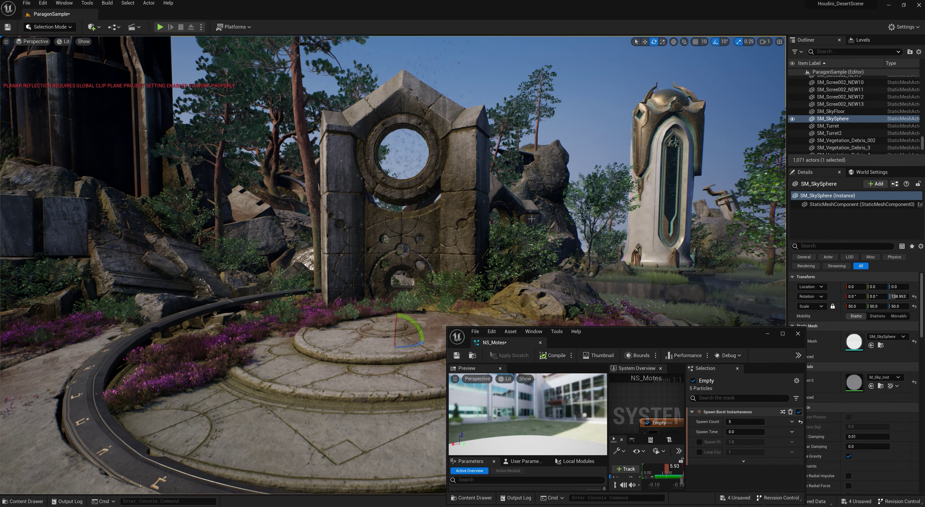
Set the Color alpha in Empty's Initialize Particle to 1 and check the motes in the level.
double_click(660, 340)
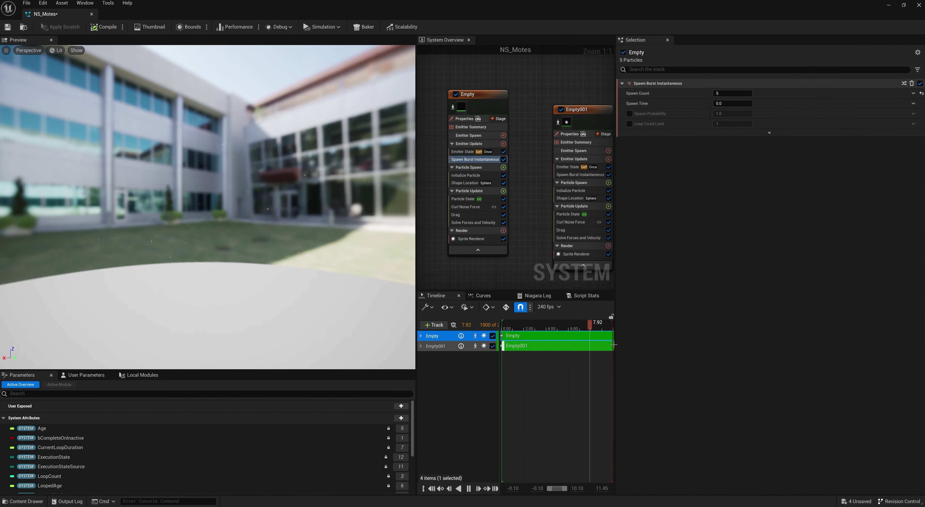
click(485, 169)
click(486, 176)
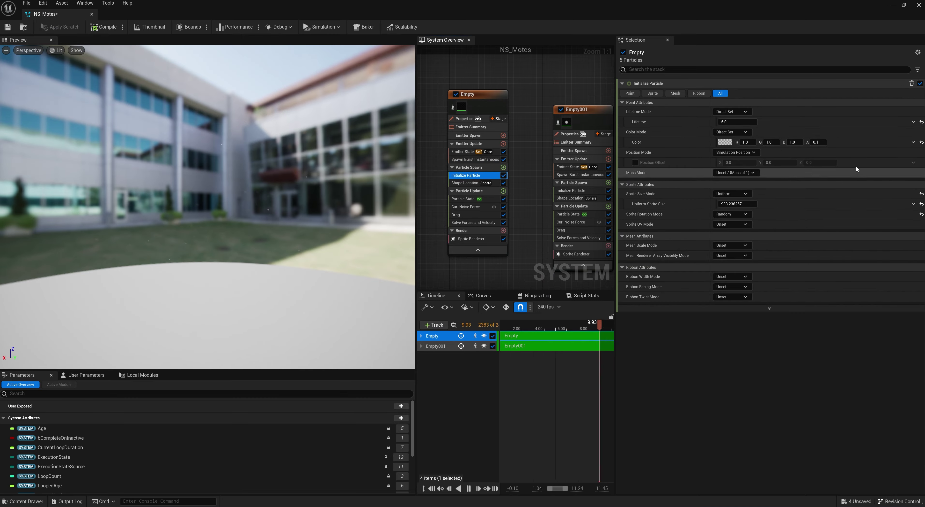
click(820, 143)
text(1)
key(Return)
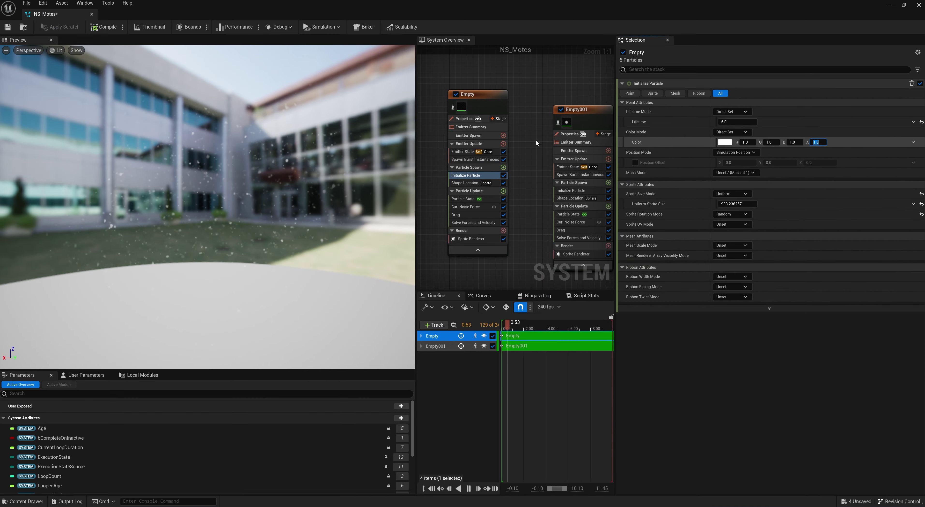
drag(502, 12, 576, 428)
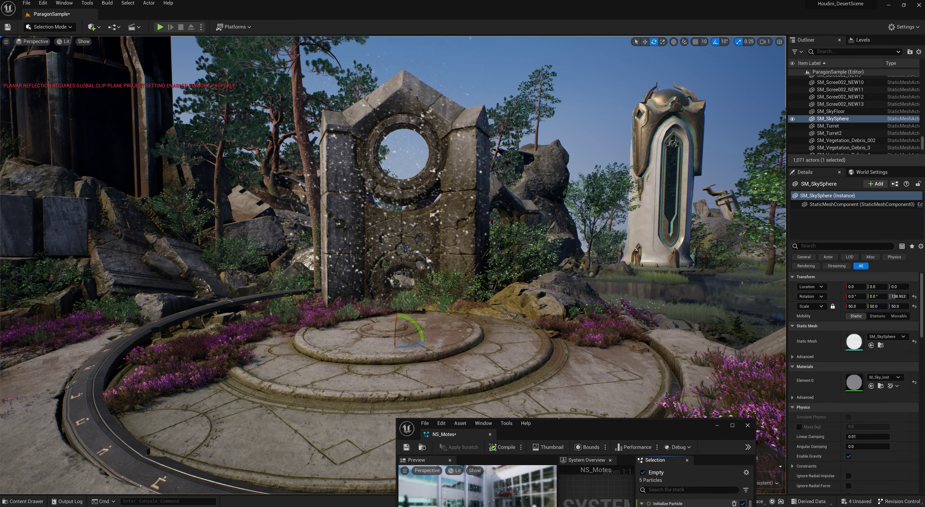
double_click(570, 429)
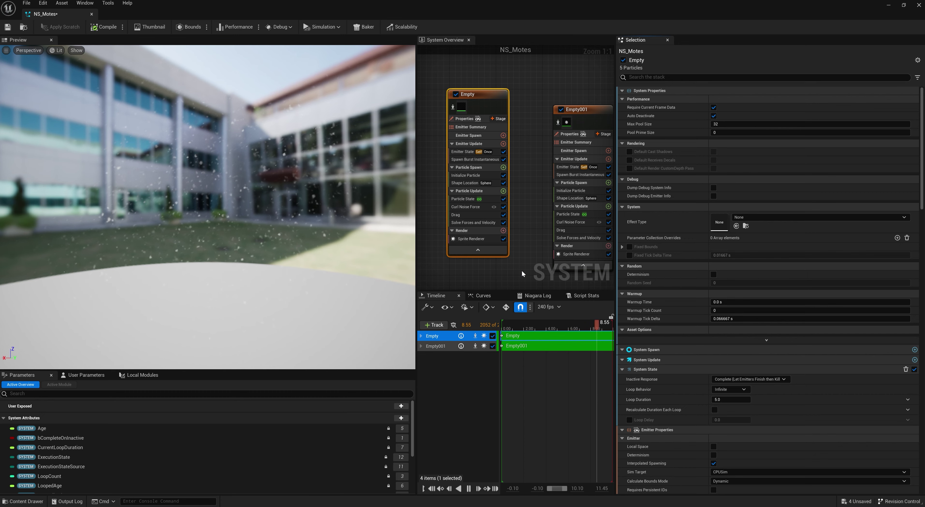
Isolate Empty001 and Empty in turn to compare each emitter's motes in the preview and the level.
click(557, 123)
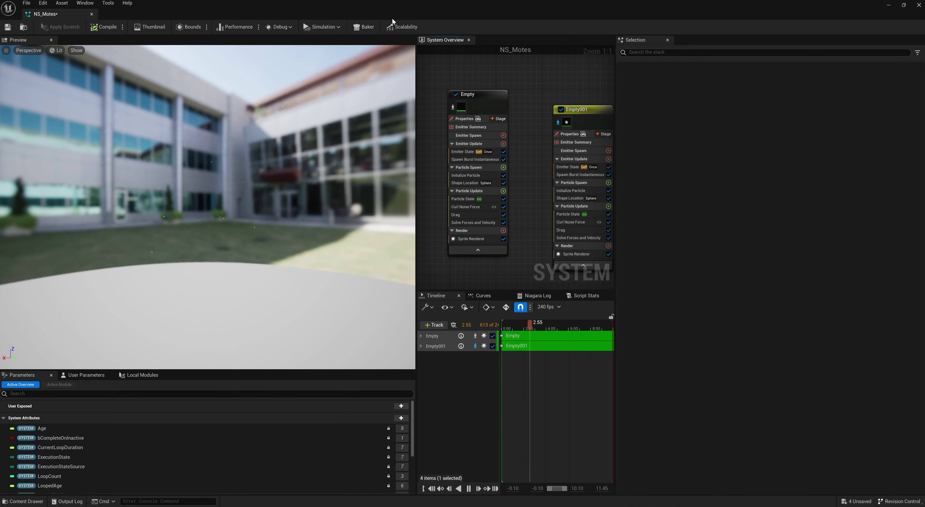
drag(393, 20, 465, 377)
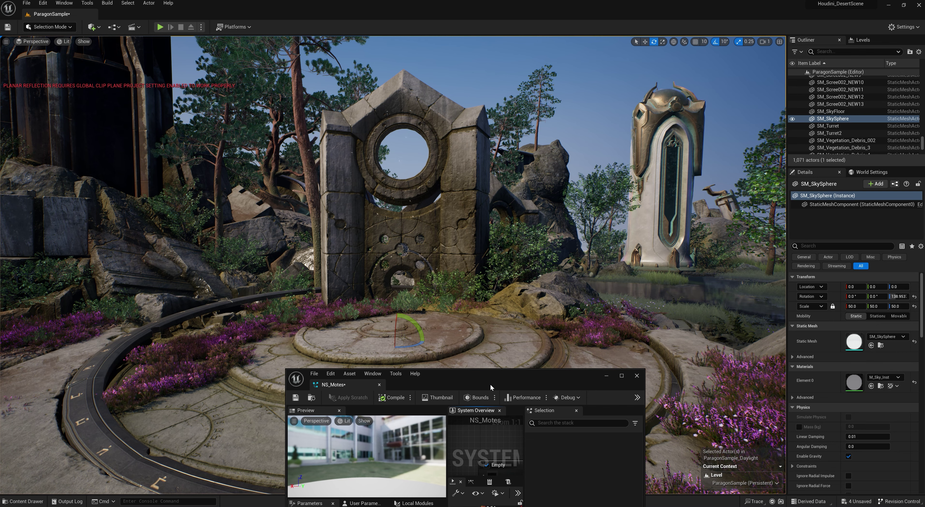
double_click(504, 376)
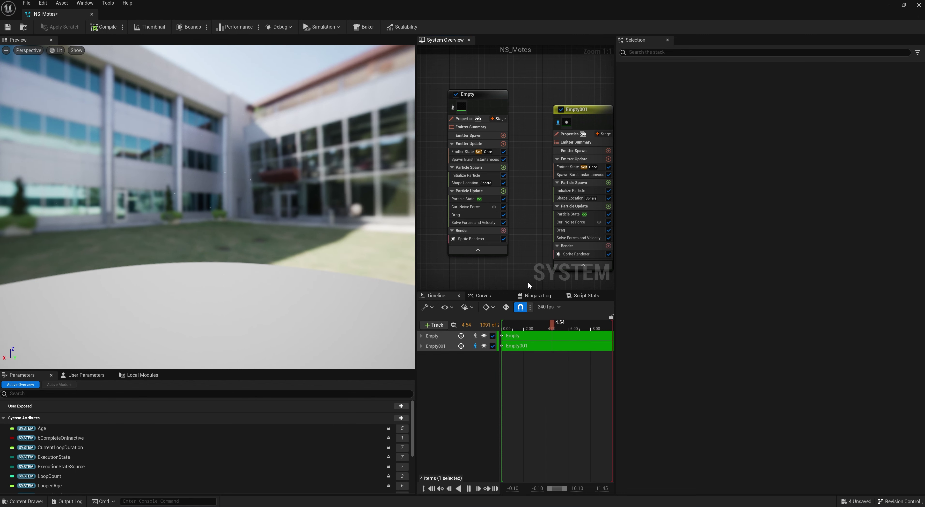
click(453, 107)
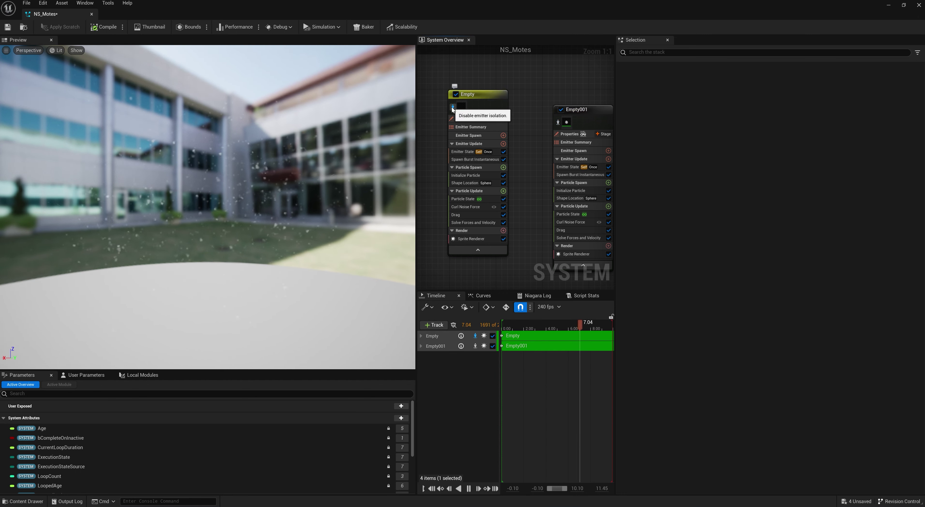
click(559, 123)
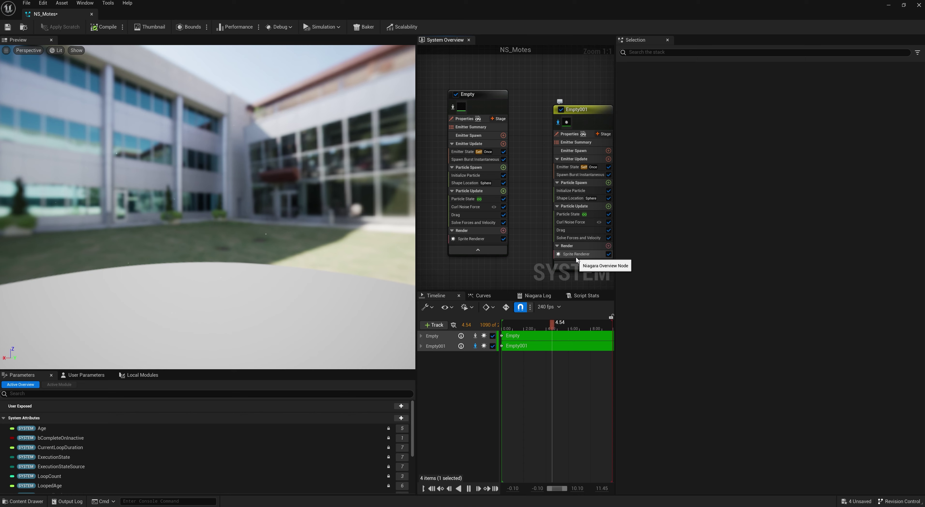
Set Empty001's burst Spawn Count to 50 and turn off its emitter isolation.
click(589, 190)
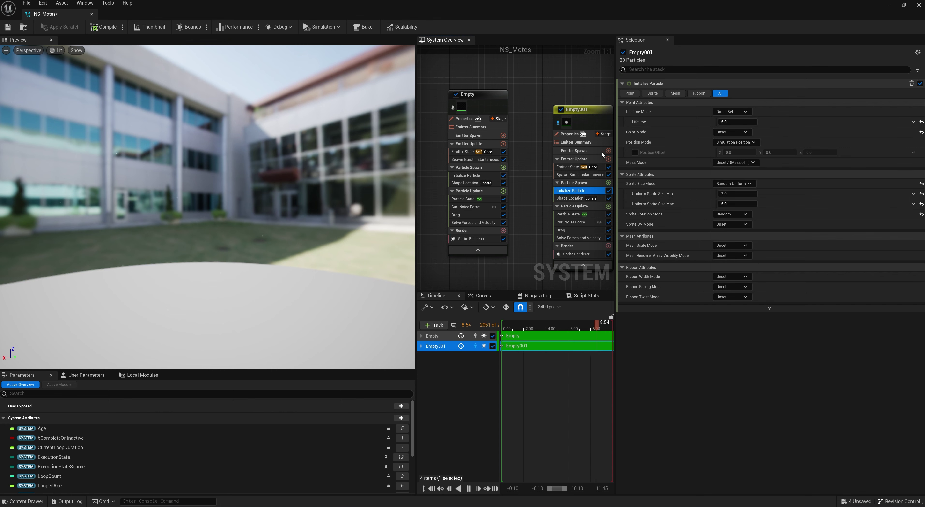
click(575, 175)
click(735, 94)
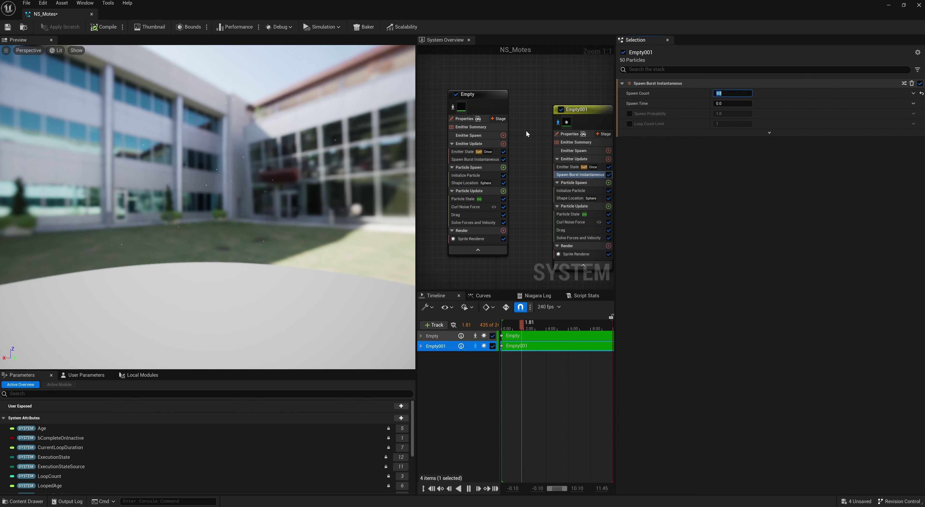
click(557, 122)
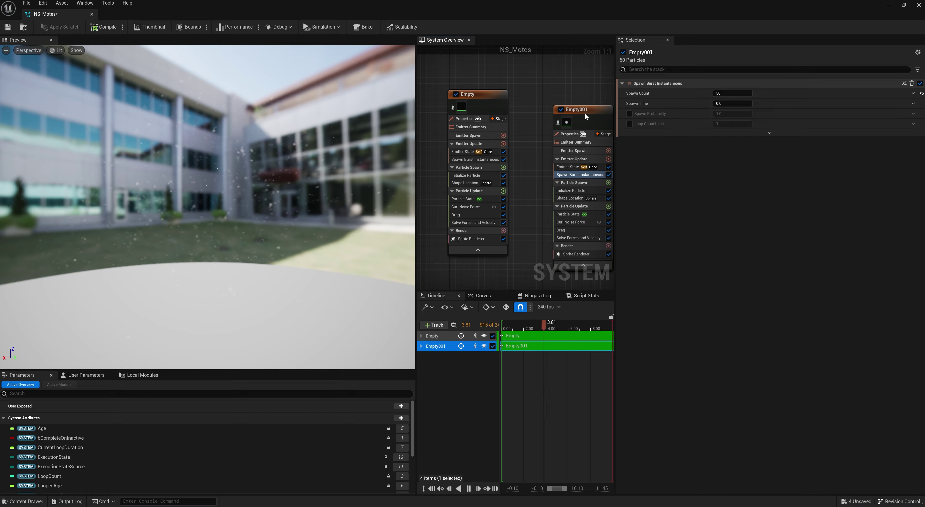